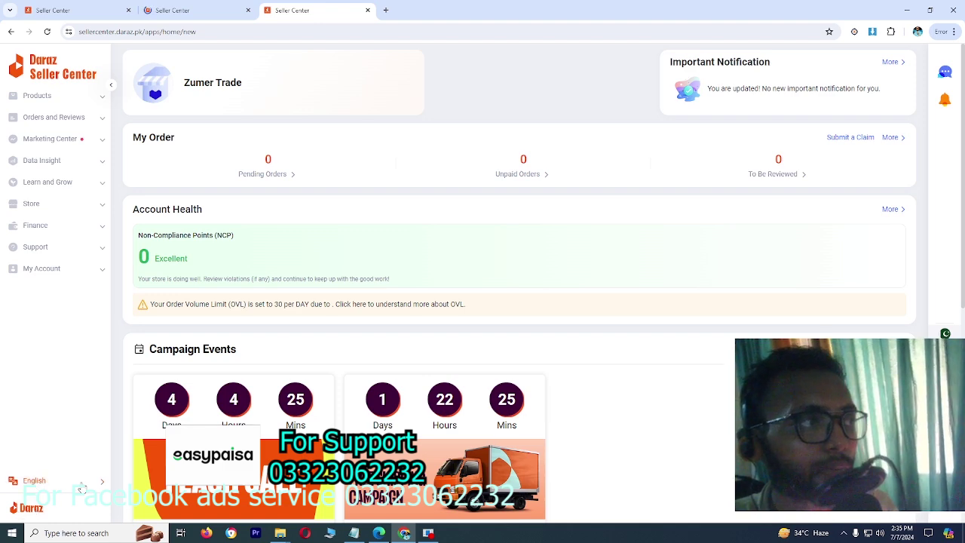
# - Check the Seller Center login pages open in the other browser tabs and return to the store dashboard
pyautogui.moveTo(81, 487)
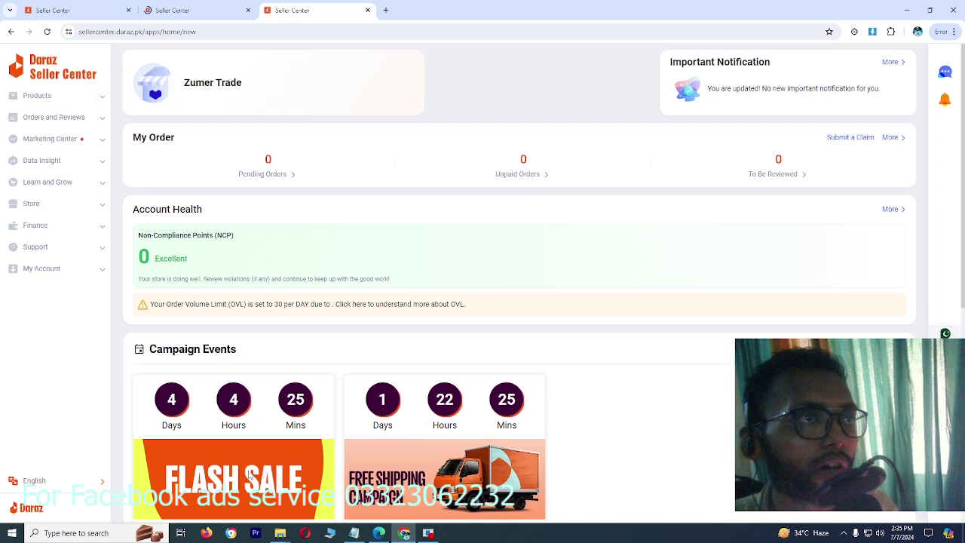
pyautogui.moveTo(945, 72)
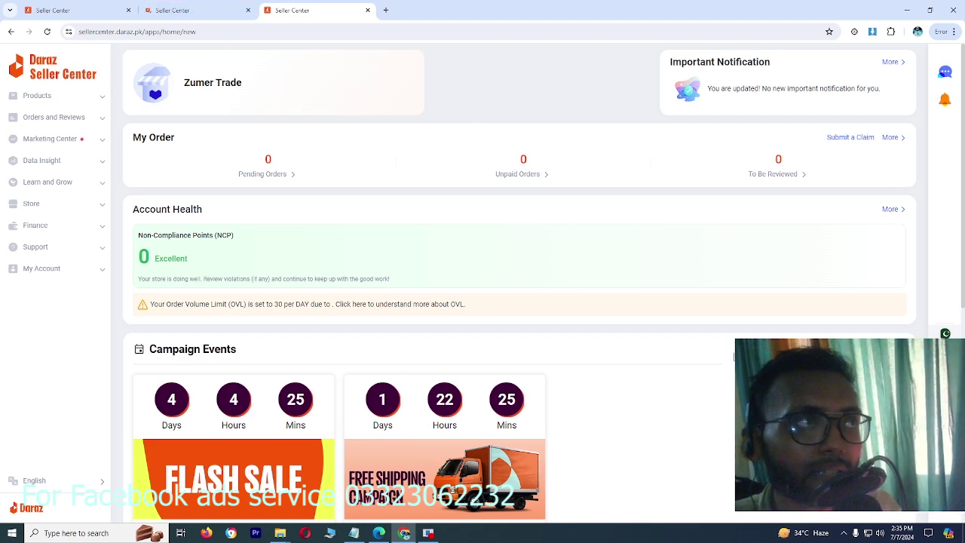
pyautogui.click(210, 6)
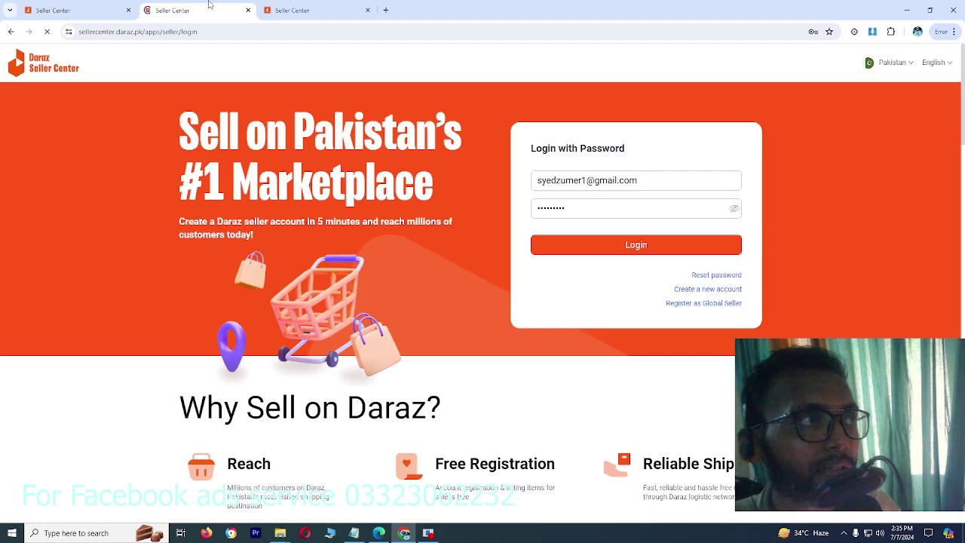
pyautogui.click(113, 6)
pyautogui.click(198, 10)
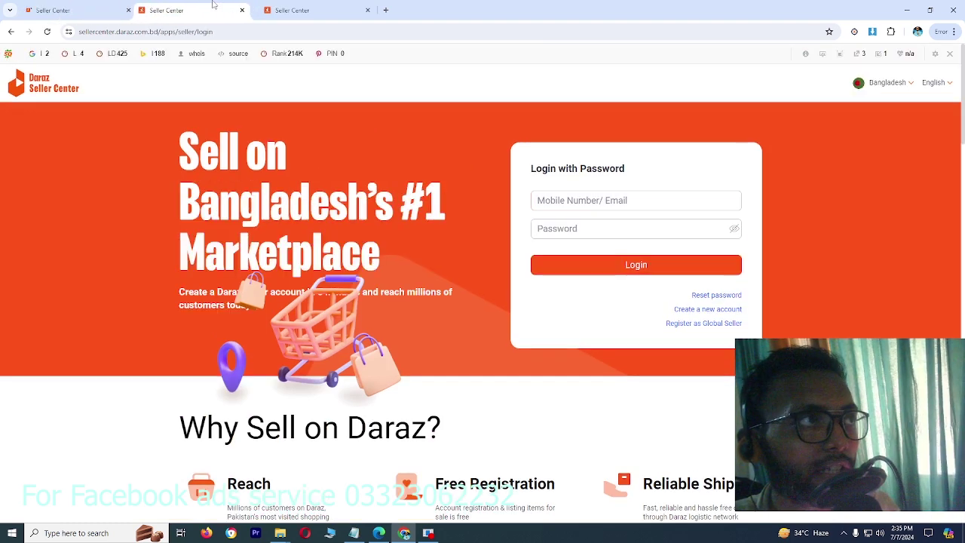
pyautogui.click(339, 6)
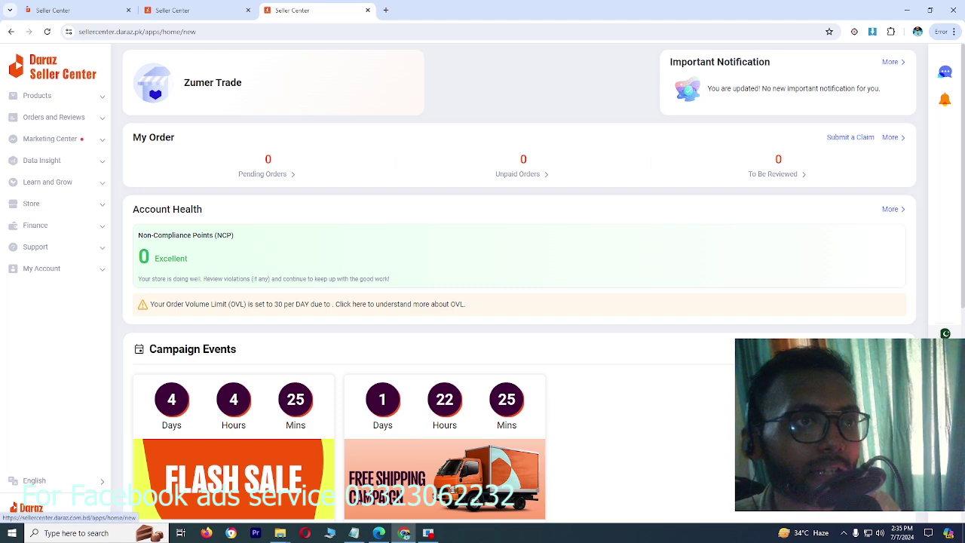
# - View the Bangladesh login page and its language options, and return to the Pakistan store dashboard
pyautogui.hotkey('ctrl', 'shift', 'Tab')
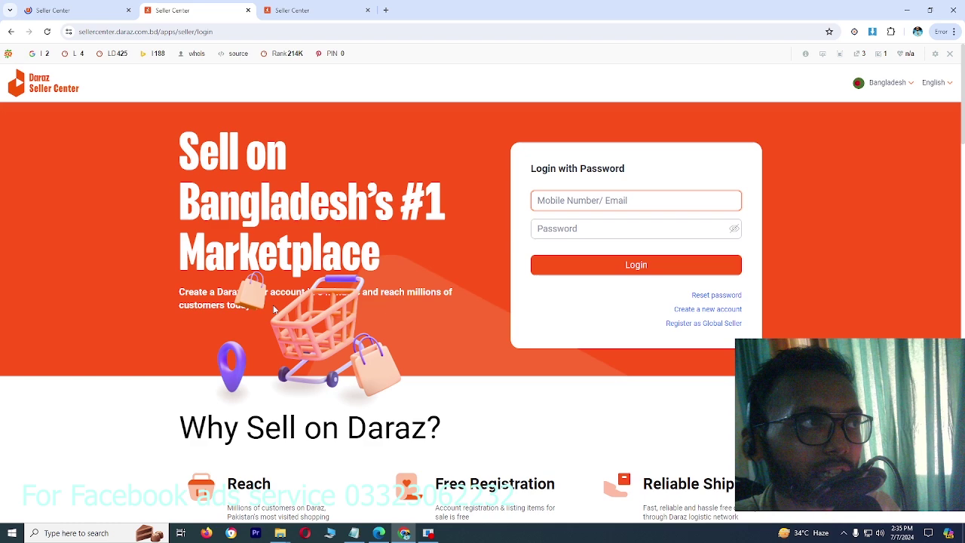
pyautogui.moveTo(185, 198); pyautogui.dragTo(387, 198)
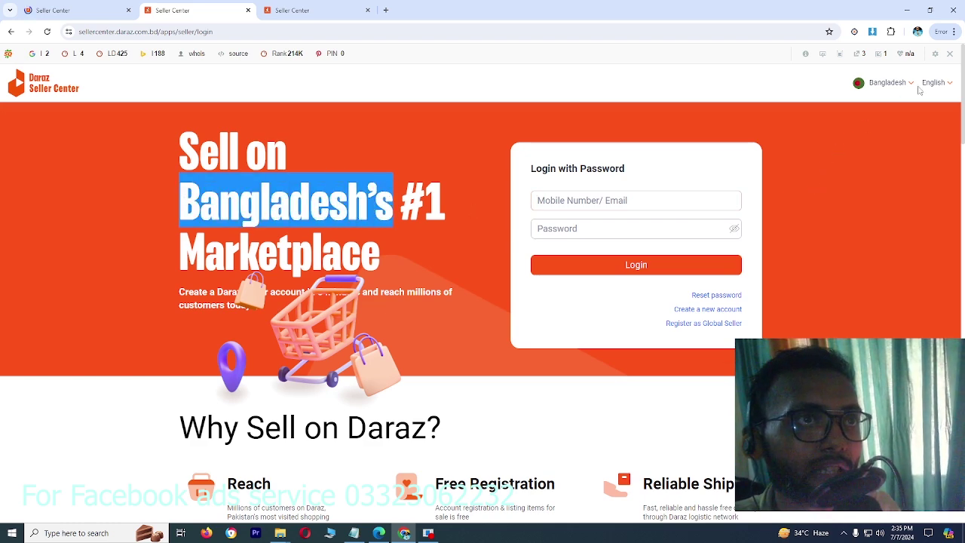
pyautogui.click(943, 86)
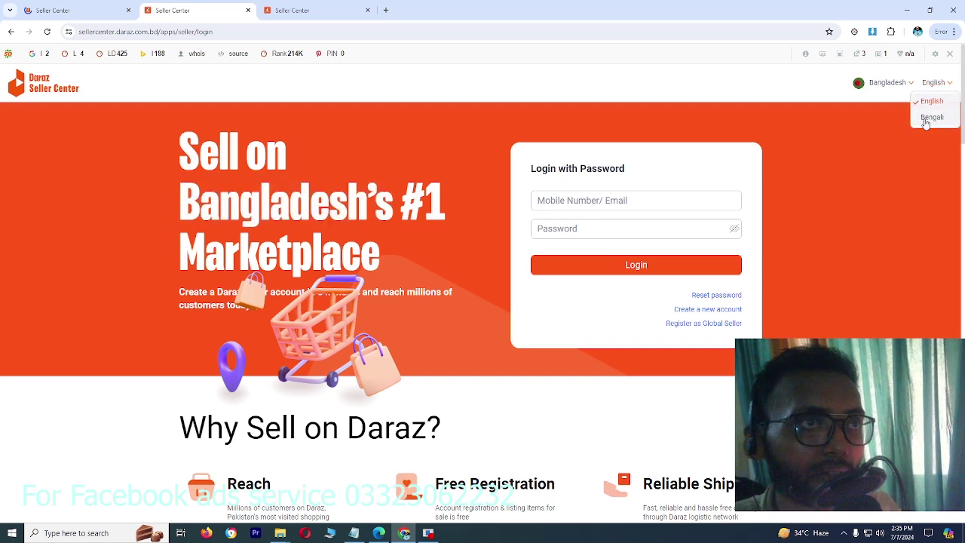
pyautogui.click(401, 129)
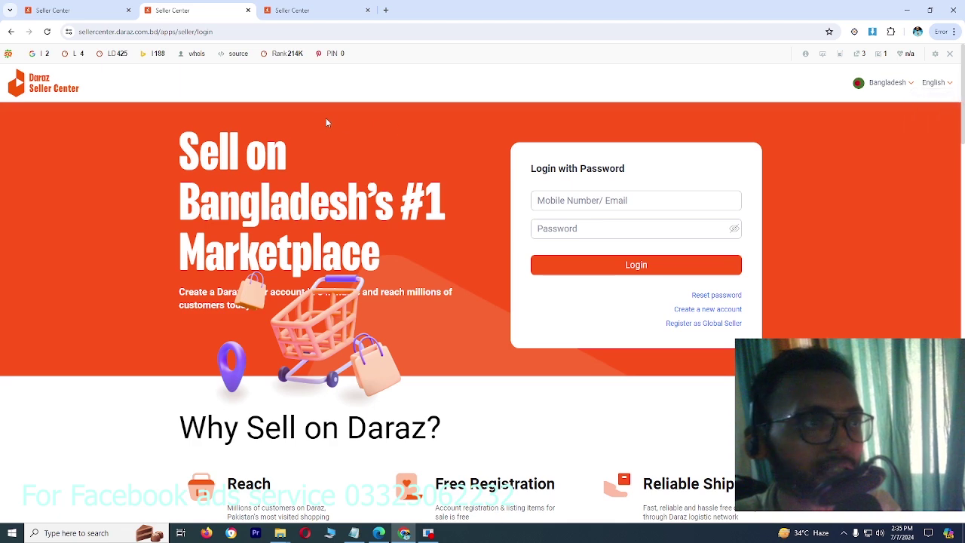
pyautogui.click(277, 9)
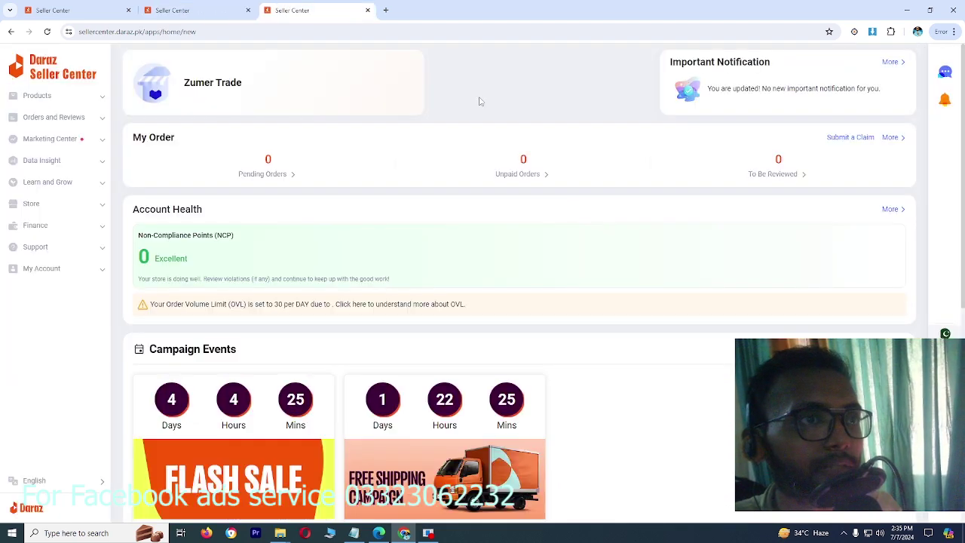
# - Fill the feedback form with a five-star rating and the Bug classification, and close it without submitting
pyautogui.click(945, 503)
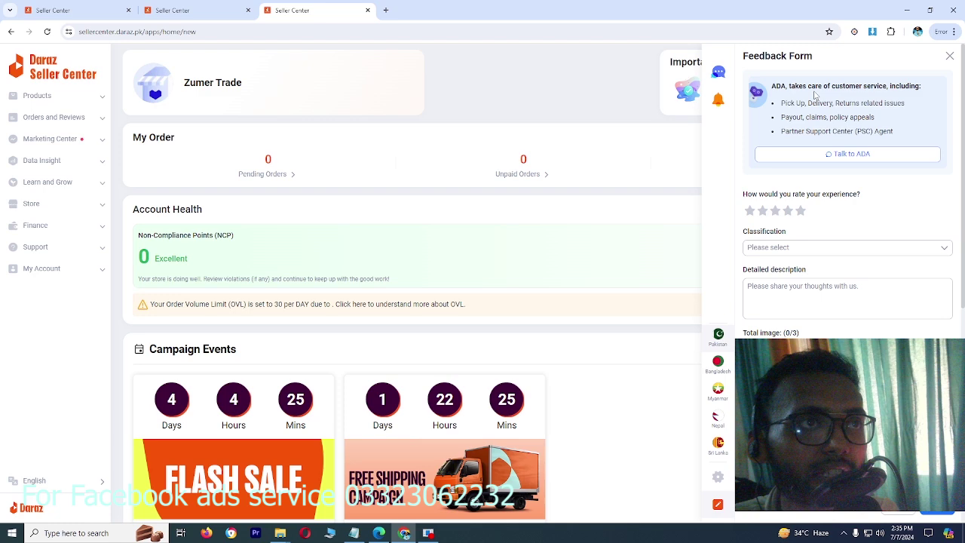
pyautogui.click(800, 211)
pyautogui.click(850, 248)
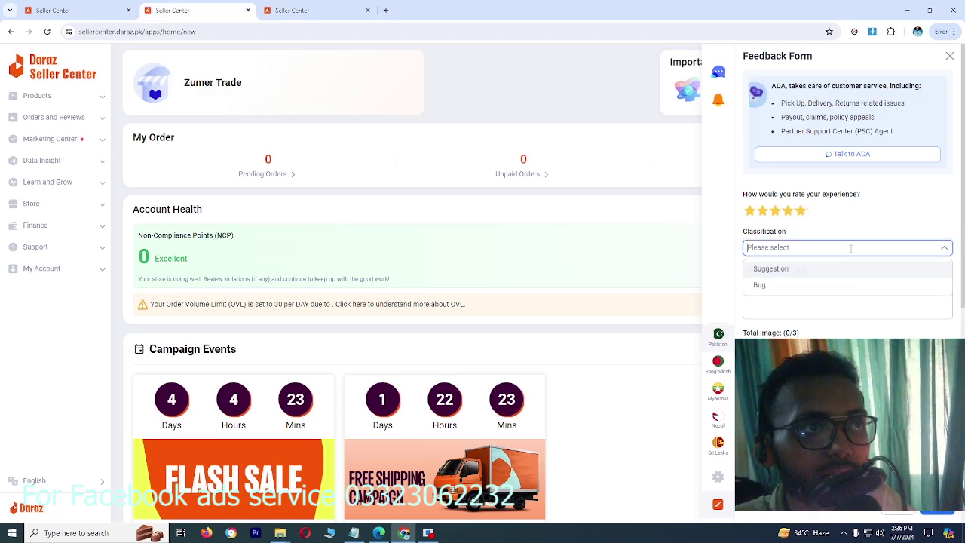
pyautogui.click(778, 286)
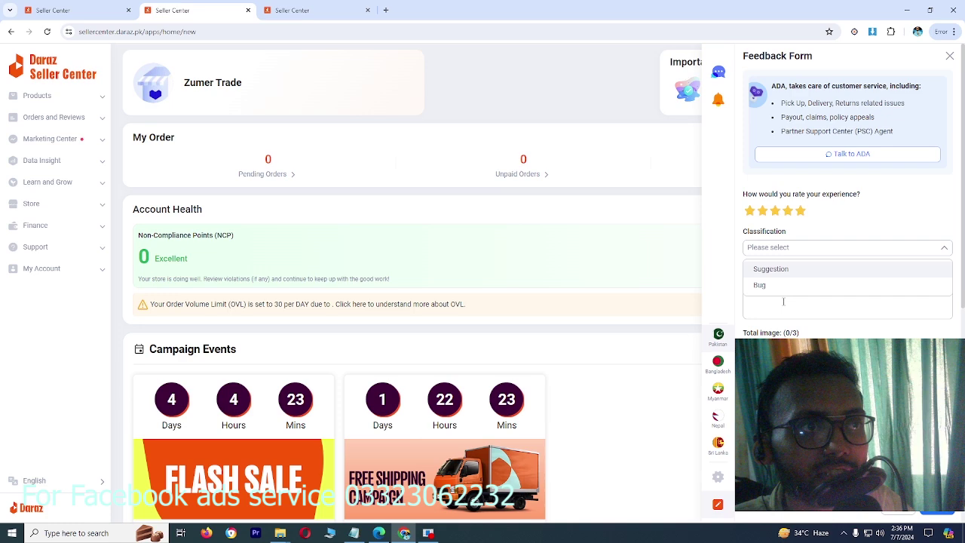
pyautogui.click(794, 287)
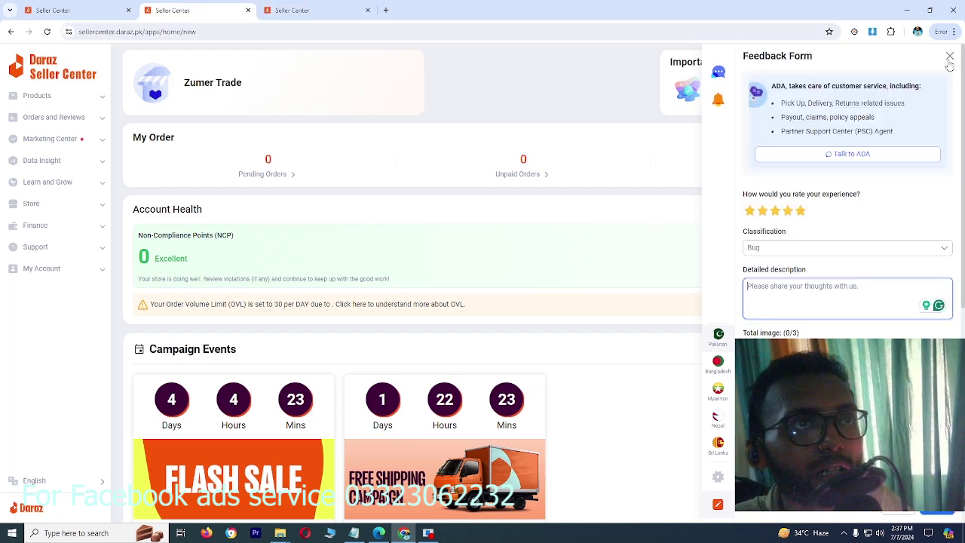
pyautogui.click(950, 57)
# - Review the My Account options and open Chat Settings
pyautogui.click(944, 72)
pyautogui.click(950, 57)
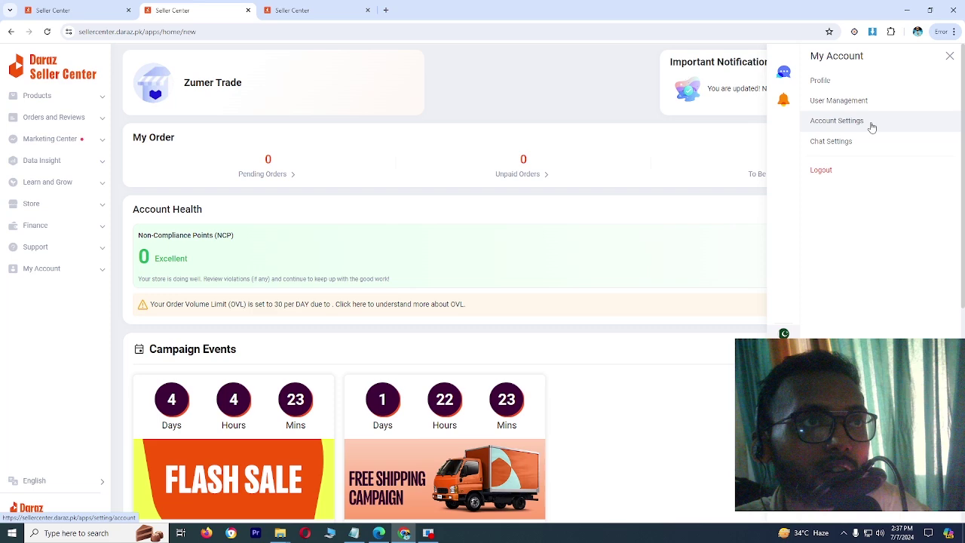
pyautogui.click(950, 56)
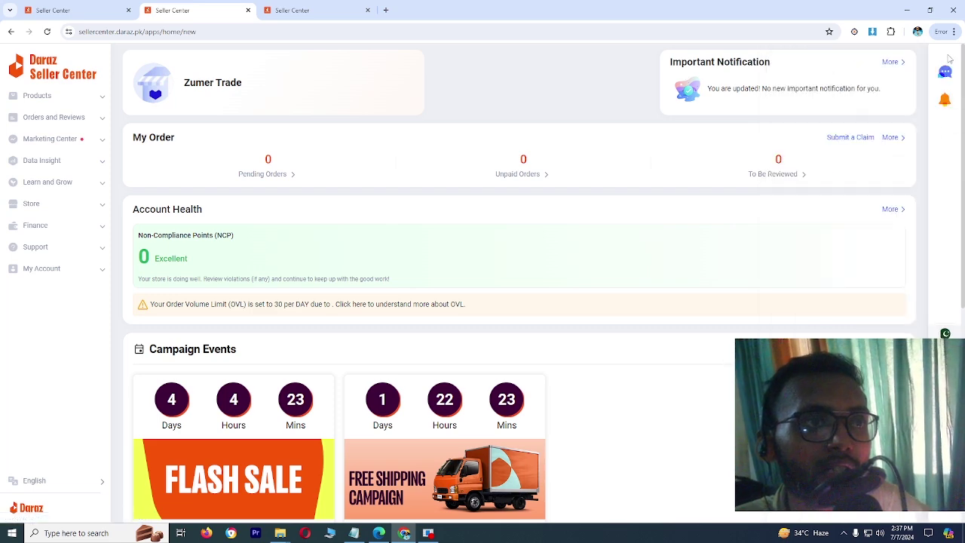
pyautogui.click(950, 59)
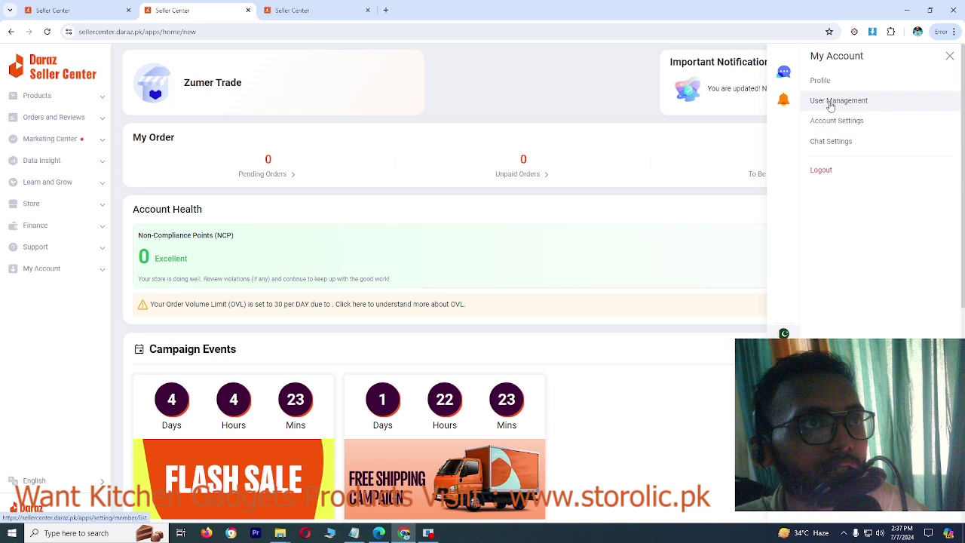
pyautogui.click(96, 273)
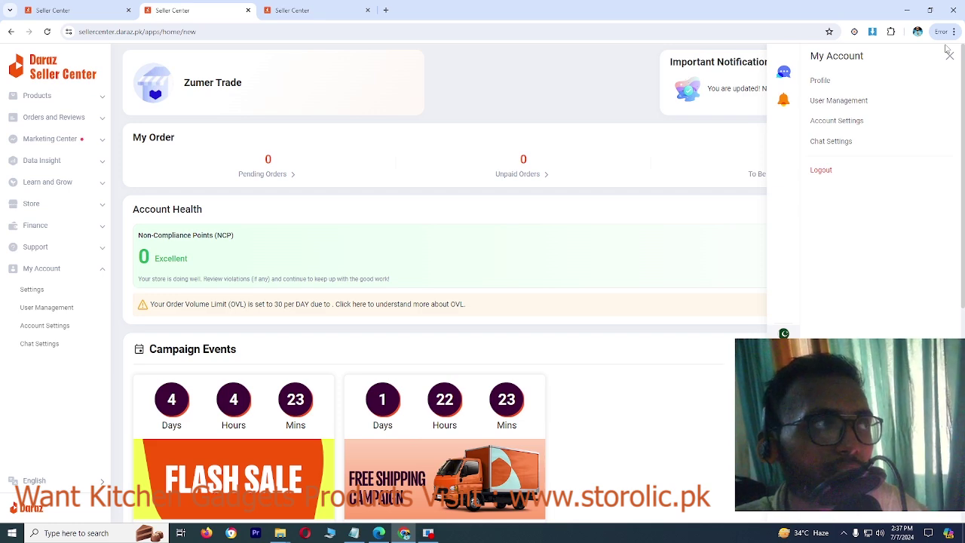
pyautogui.click(834, 148)
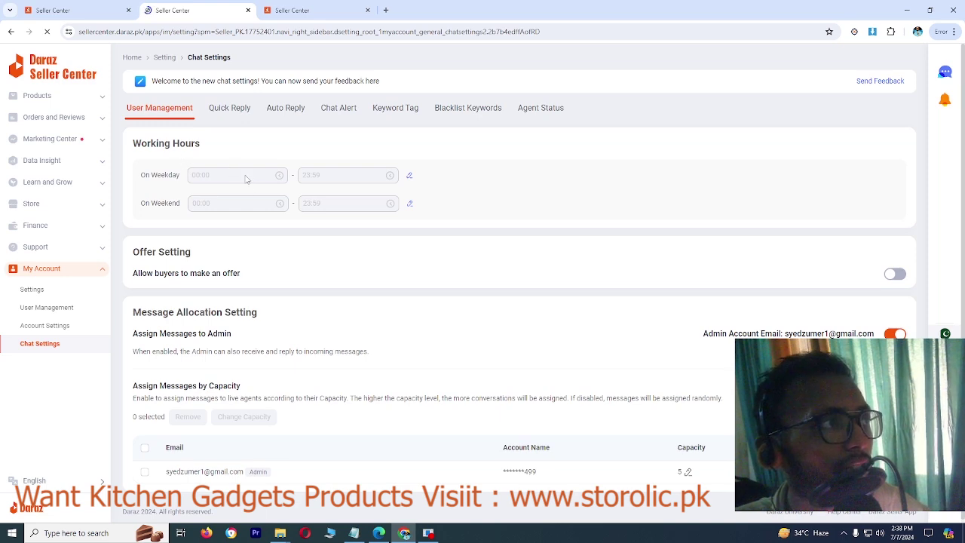
# - Confirm the weekday working hours as 00:00 to 23:59 and cancel editing of the weekend hours
pyautogui.click(409, 175)
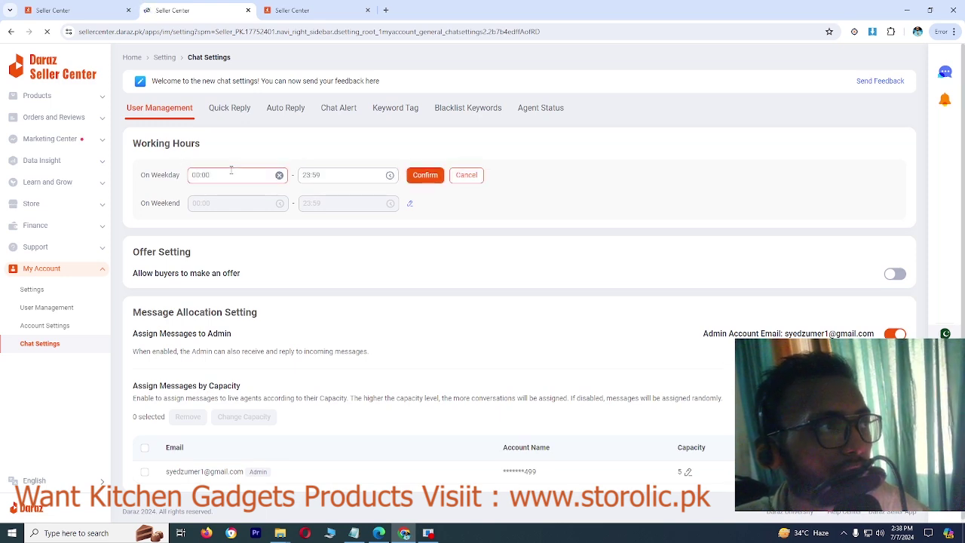
pyautogui.click(412, 205)
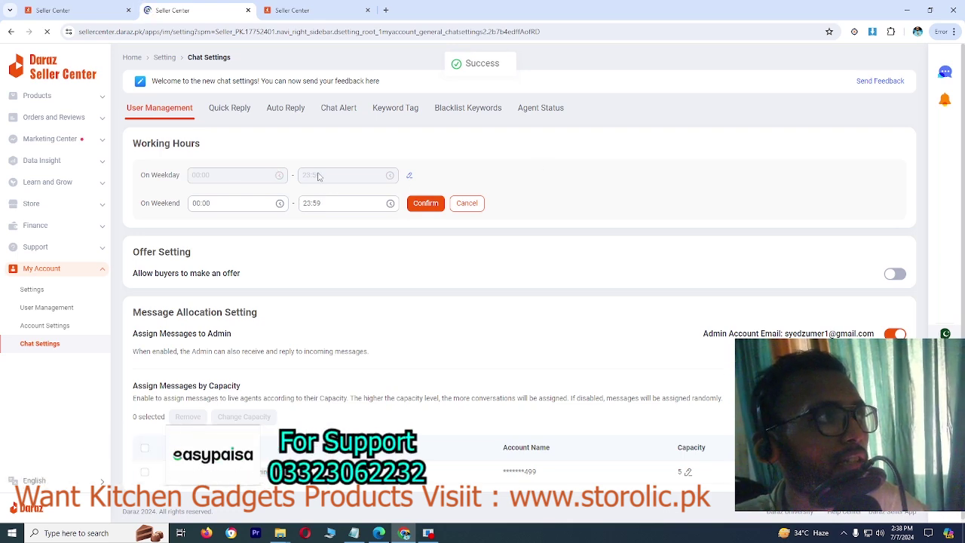
pyautogui.click(464, 205)
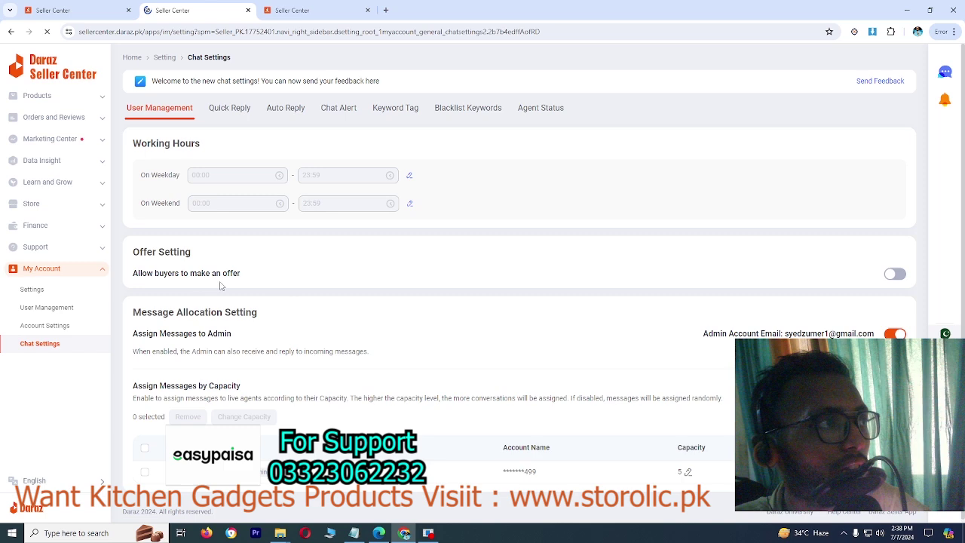
# - Enable the offer setting that allows buyers to make an offer
pyautogui.click(899, 278)
pyautogui.click(901, 279)
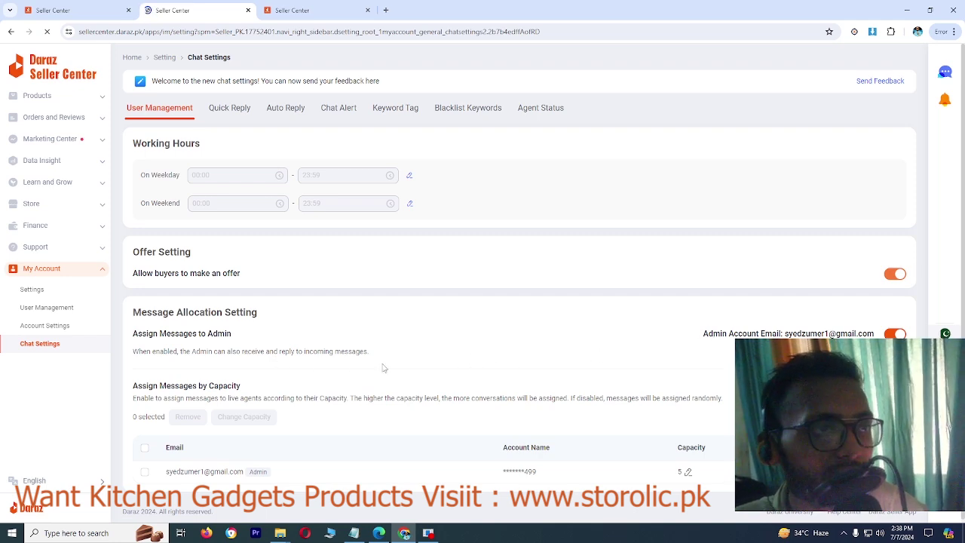
# - Adjust the admin account's message capacity and save it as 5
pyautogui.scroll(-1, 383, 368)
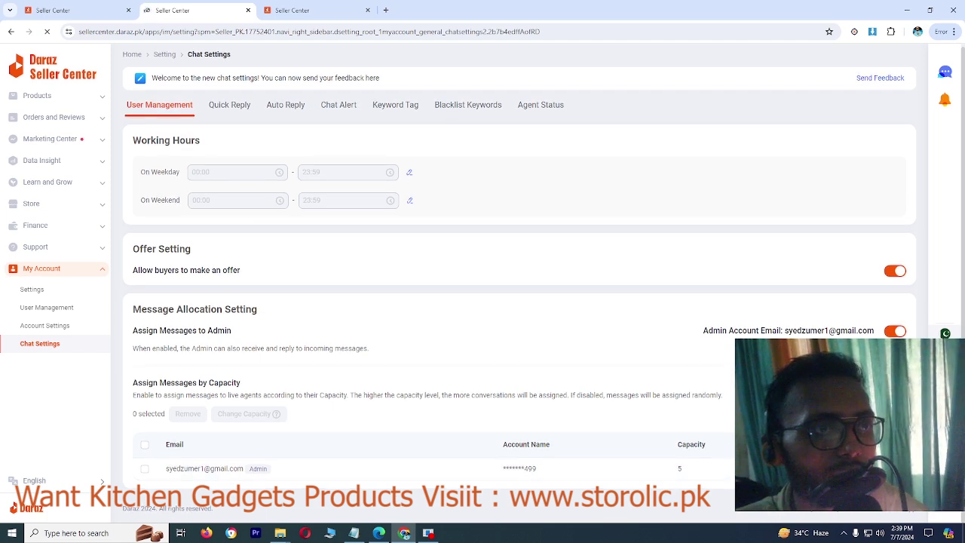
pyautogui.click(690, 468)
pyautogui.click(541, 471)
pyautogui.click(542, 471)
pyautogui.click(542, 471)
pyautogui.click(542, 471)
pyautogui.click(575, 472)
pyautogui.click(574, 471)
pyautogui.click(574, 471)
pyautogui.click(574, 472)
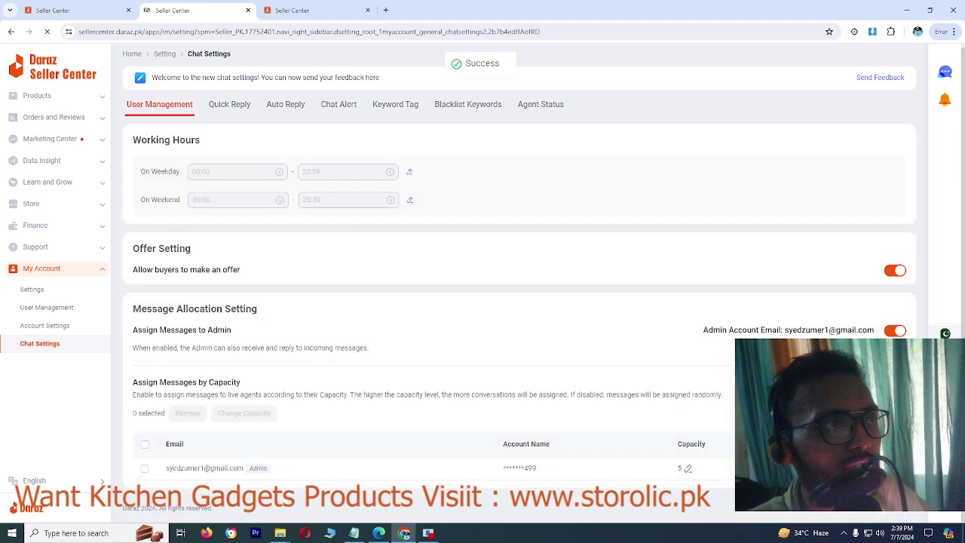
# - Add a Greetings category to the Quick Reply templates
pyautogui.click(229, 113)
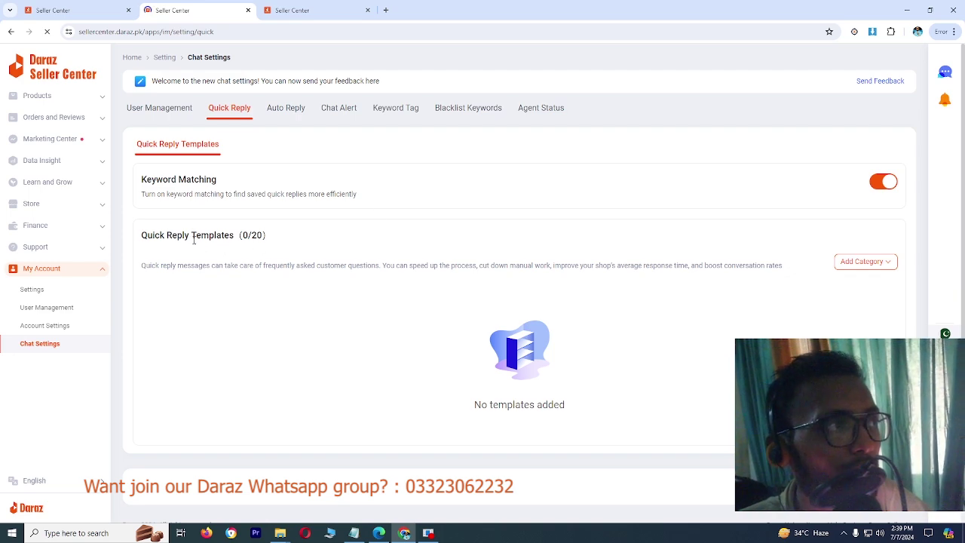
pyautogui.click(864, 262)
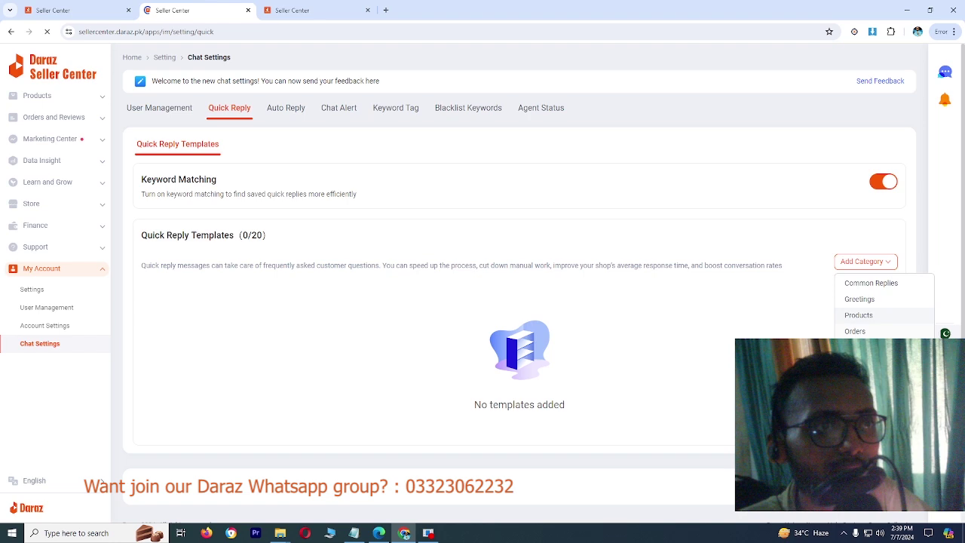
pyautogui.click(862, 299)
pyautogui.click(216, 330)
pyautogui.doubleClick(188, 329)
pyautogui.click(268, 361)
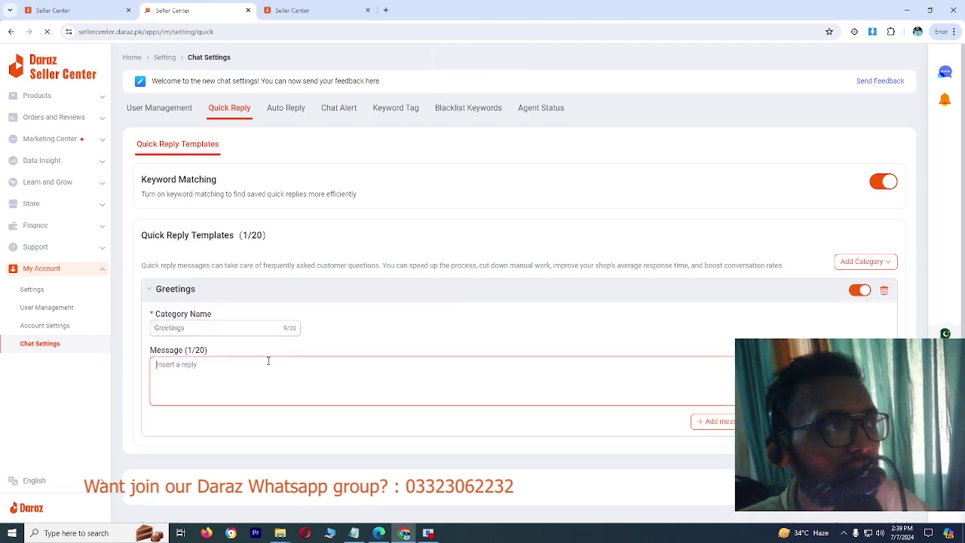
# - Add the greeting template "Hello! Welcome to my shop! How may I help you?" to the Greetings category
pyautogui.click(712, 421)
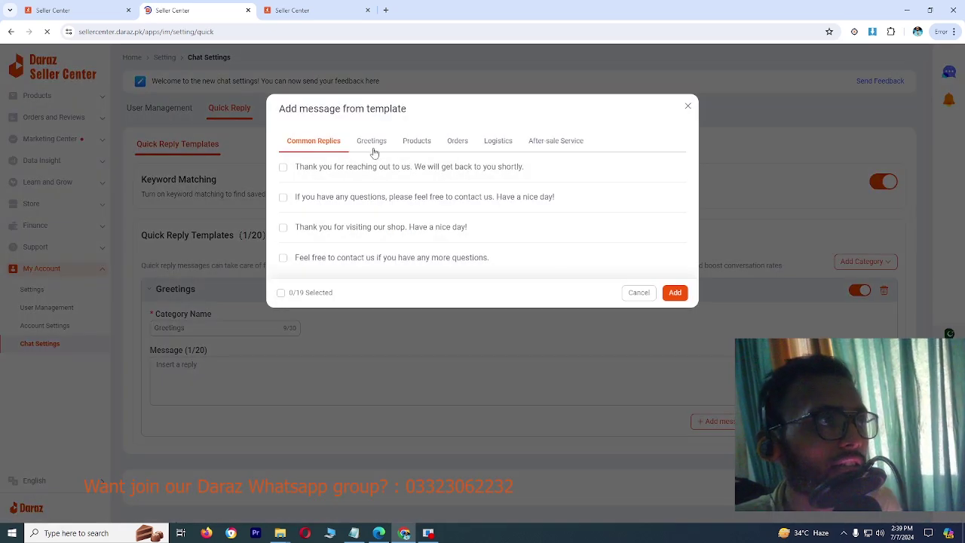
pyautogui.click(374, 150)
pyautogui.click(283, 168)
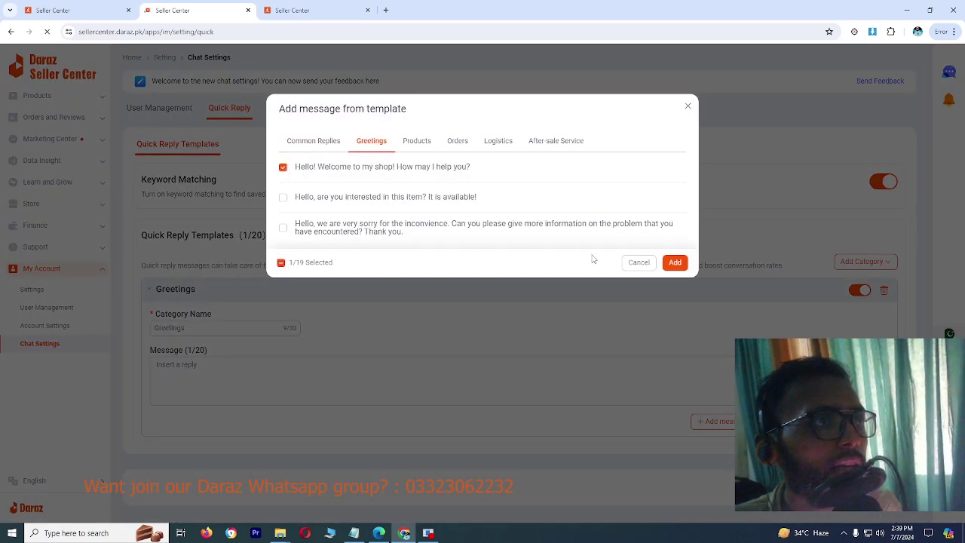
pyautogui.click(675, 263)
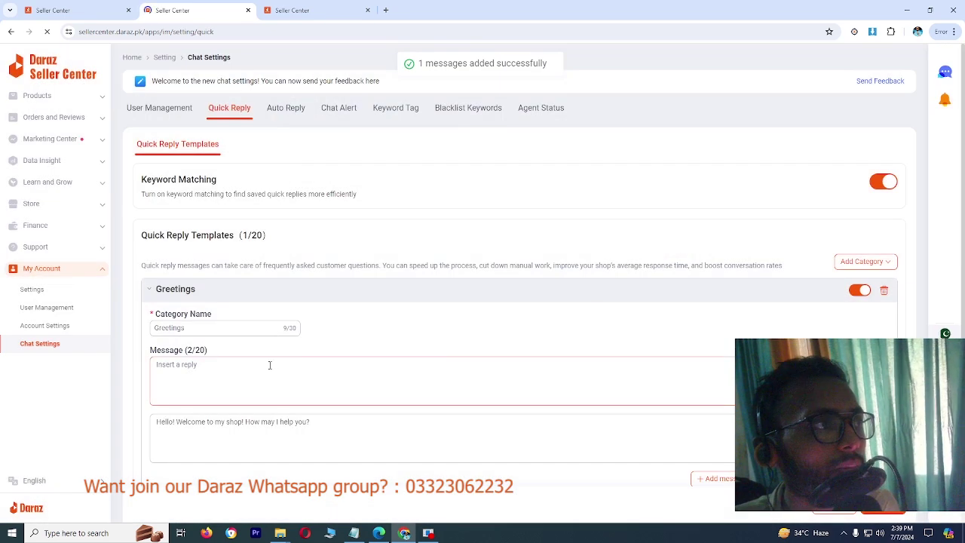
pyautogui.click(211, 423)
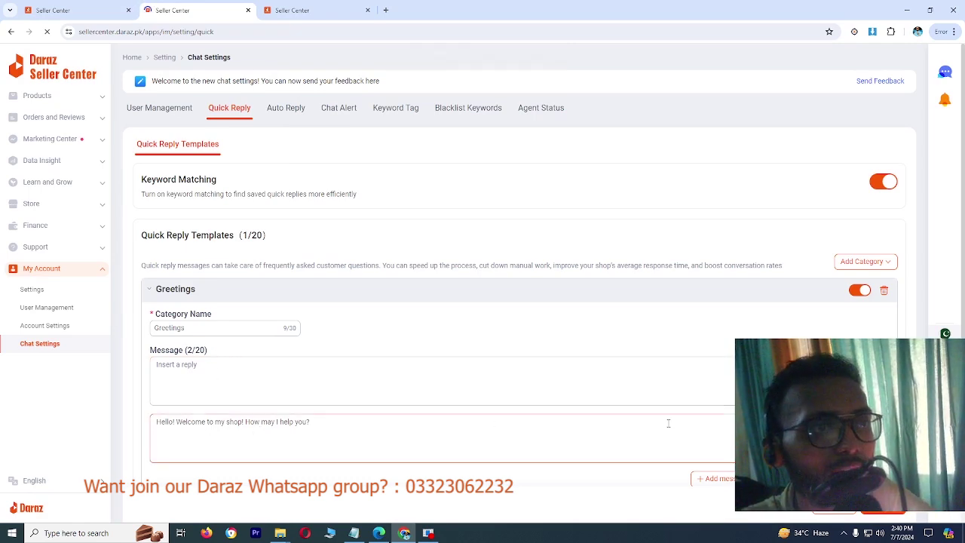
# - Add the greeting template "Hello, are you interested in this item? It is available!" to the Greetings category and save the quick replies
pyautogui.scroll(-1, 669, 424)
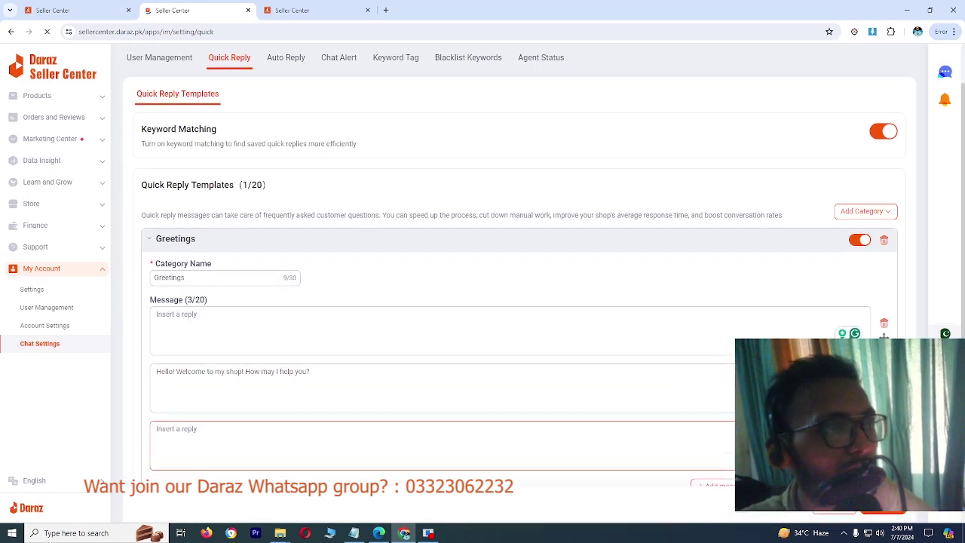
pyautogui.click(712, 430)
pyautogui.scroll(-1, 711, 423)
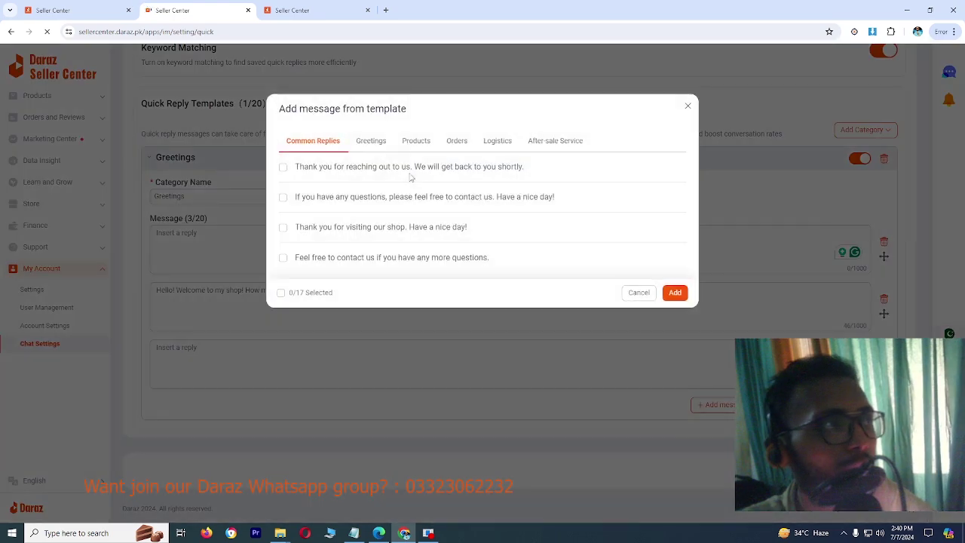
pyautogui.click(371, 141)
pyautogui.click(283, 197)
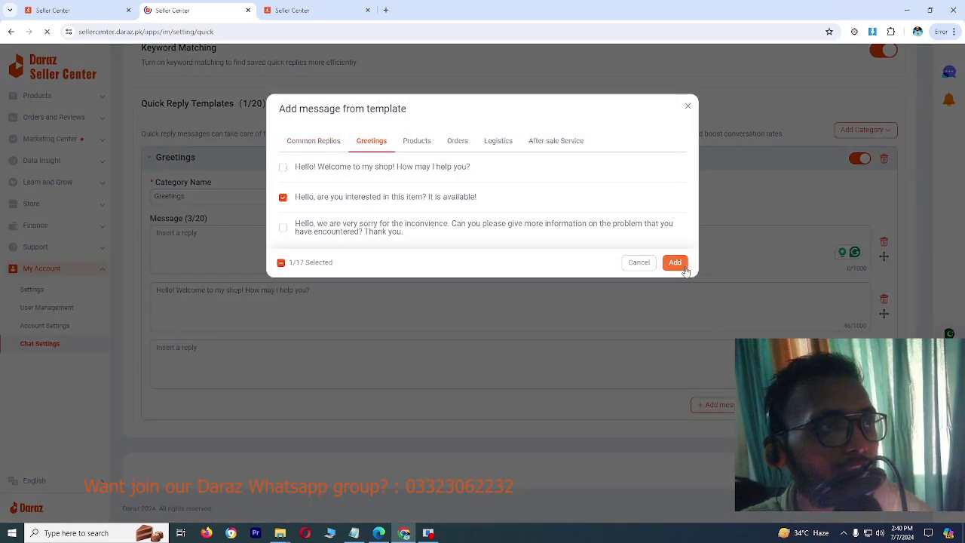
pyautogui.click(675, 262)
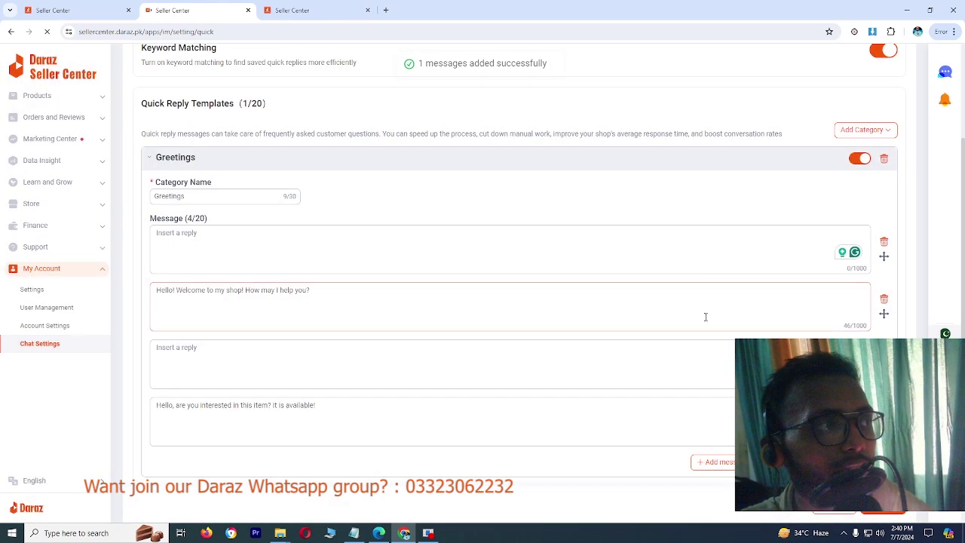
pyautogui.click(664, 295)
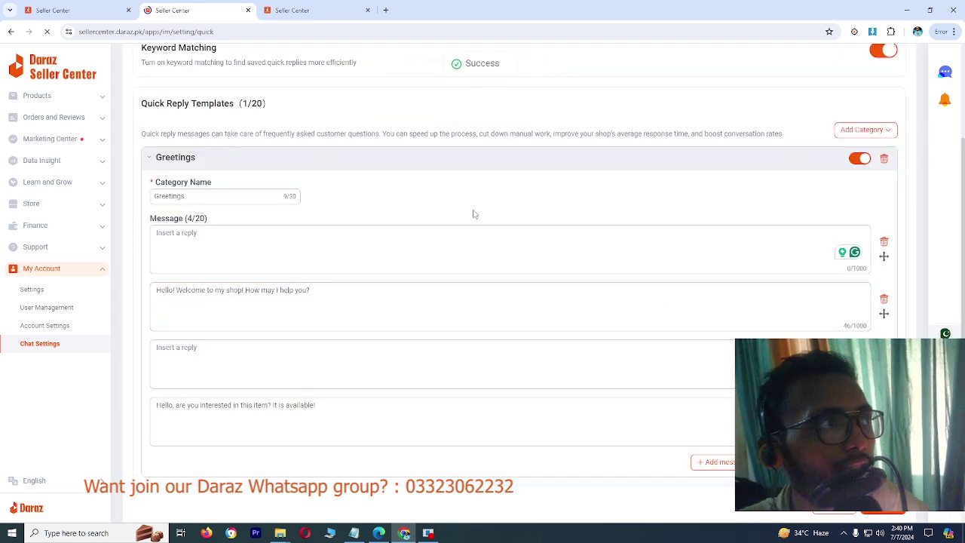
# - Set the Outside Working Hours auto reply to "Wearenotava" in the Auto Reply settings and confirm it
pyautogui.scroll(2, 467, 202)
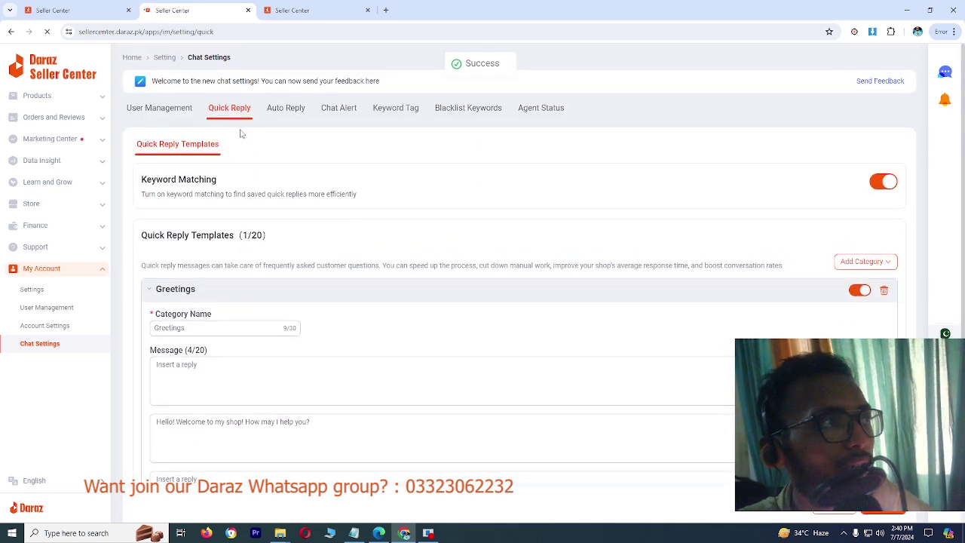
pyautogui.click(294, 119)
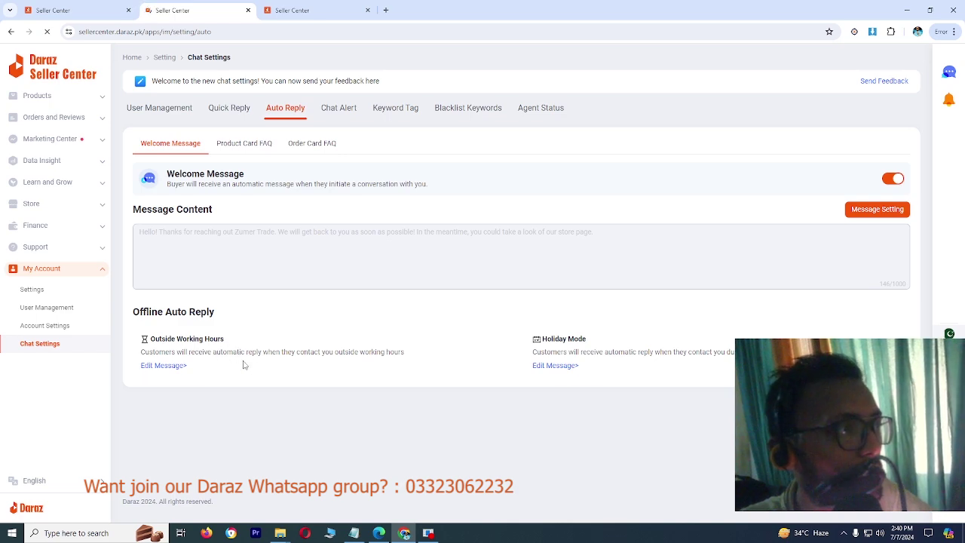
pyautogui.click(401, 363)
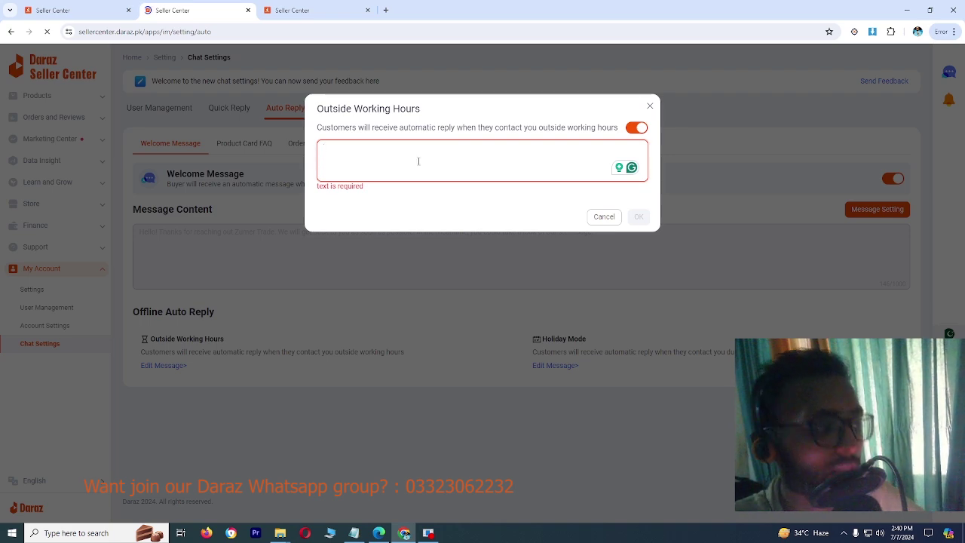
pyautogui.write('Wearen')
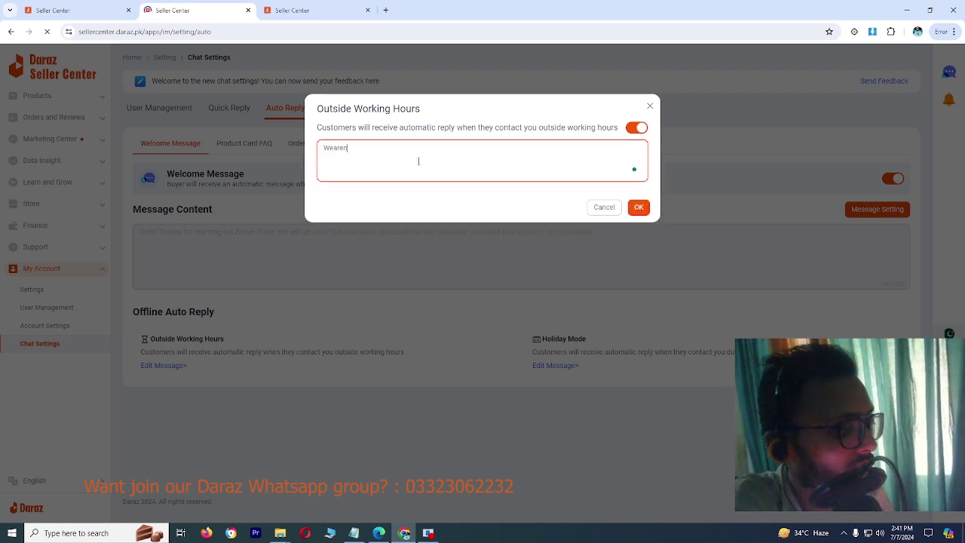
pyautogui.write('otava')
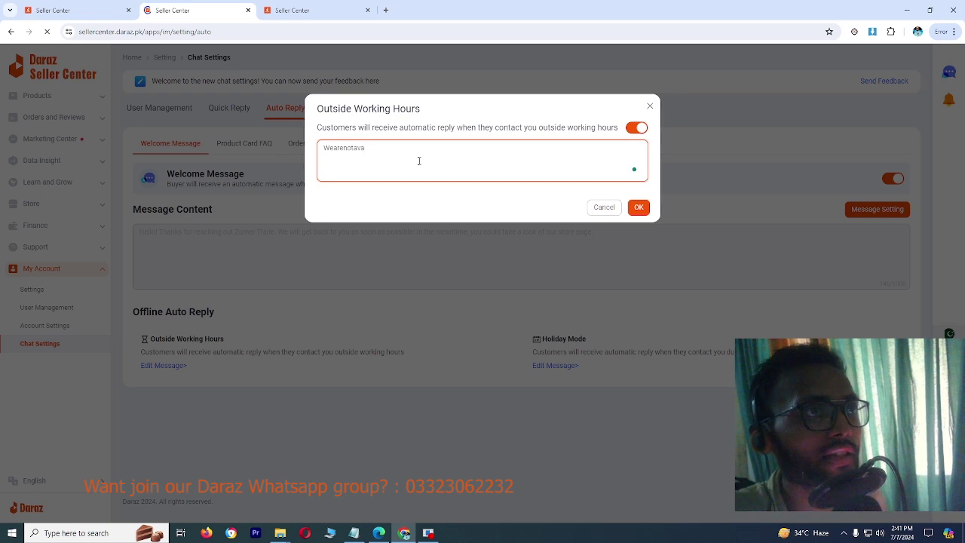
pyautogui.click(638, 208)
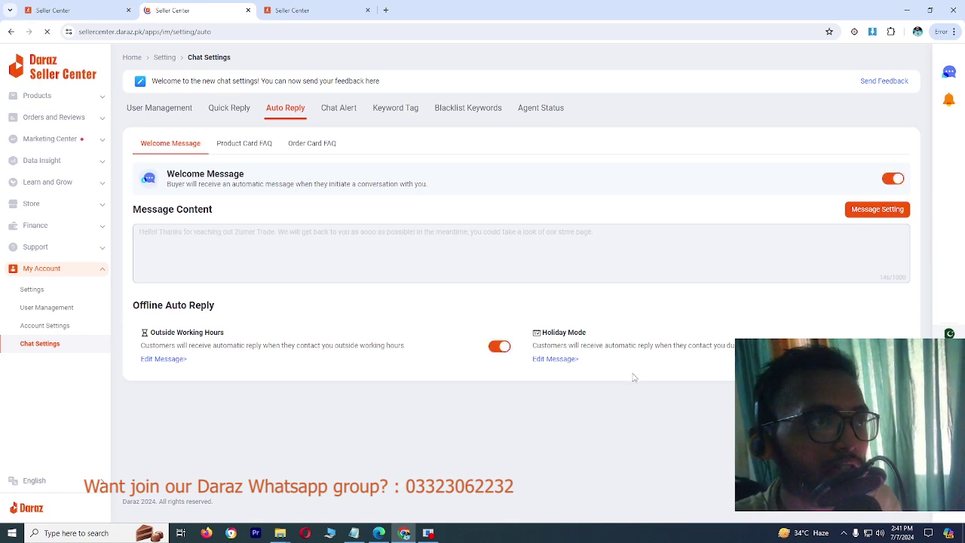
# - Set the Holiday Mode auto reply message to "weareonholiday" and confirm it
pyautogui.click(572, 359)
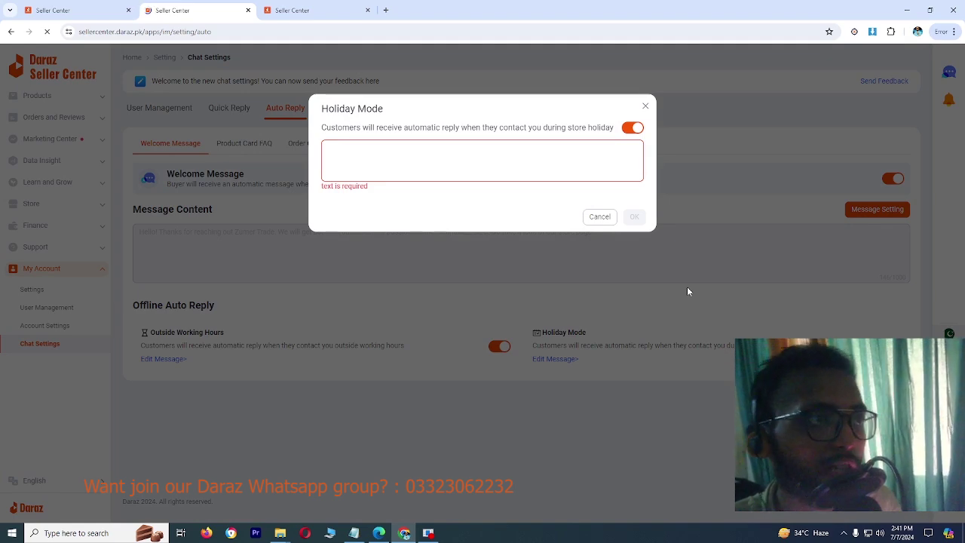
pyautogui.click(601, 218)
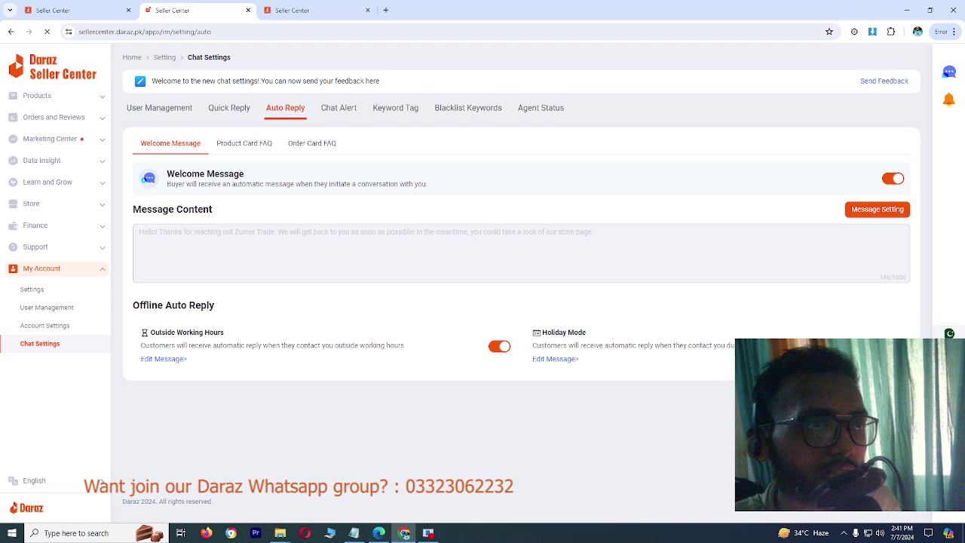
pyautogui.click(558, 359)
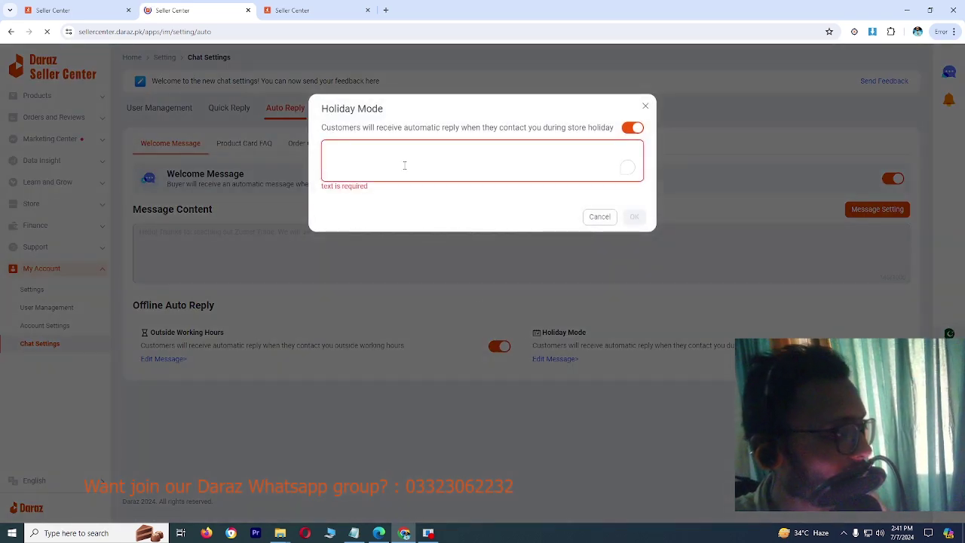
pyautogui.write('weareonholida')
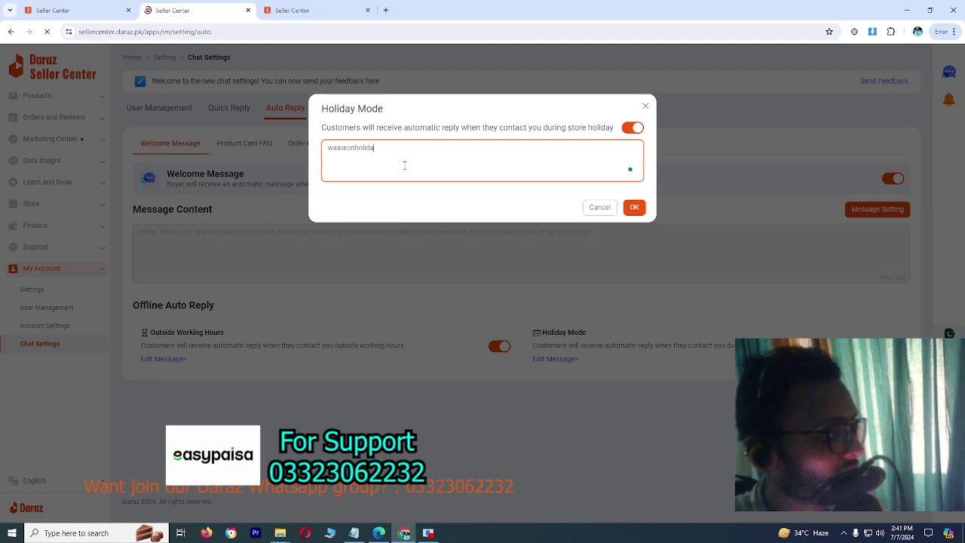
pyautogui.write('rednholidayd')
pyautogui.press('BackSpace')
pyautogui.write('s')
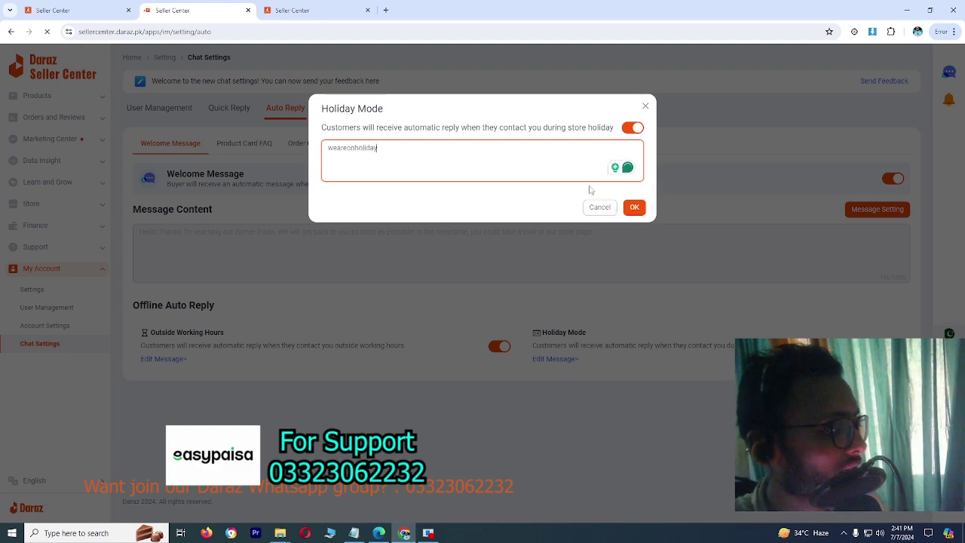
pyautogui.click(632, 207)
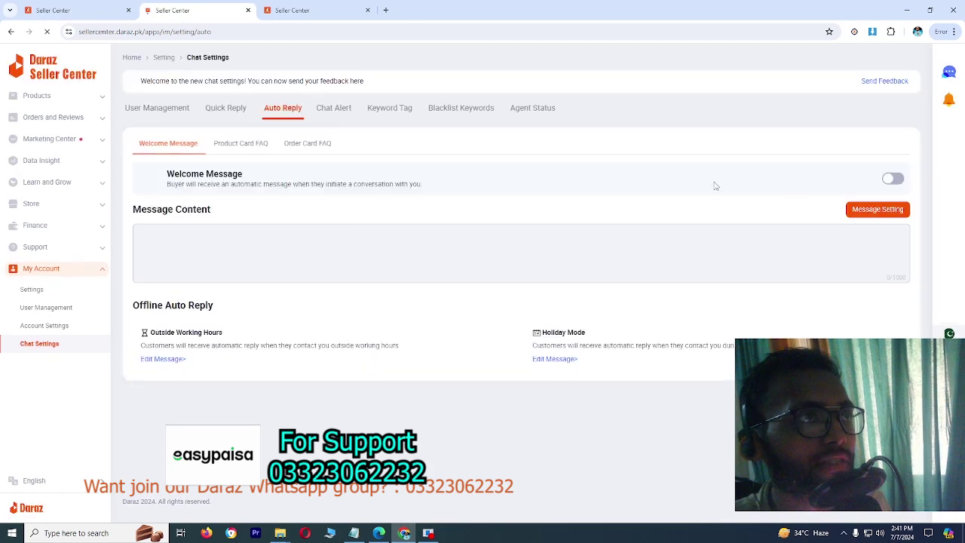
# - Try to create a custom action link of the Follow Invitation type for the welcome message, and return to the Auto Reply settings
pyautogui.click(862, 212)
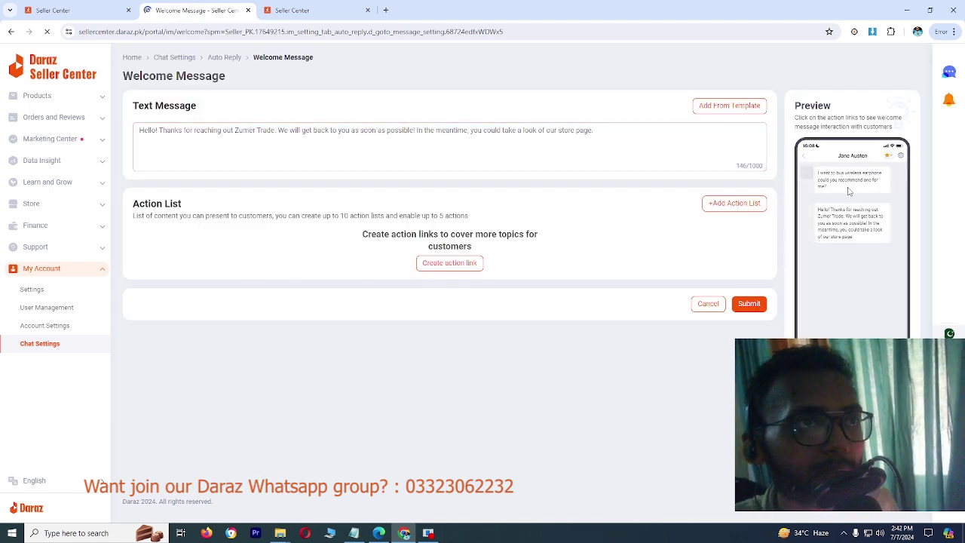
pyautogui.click(459, 264)
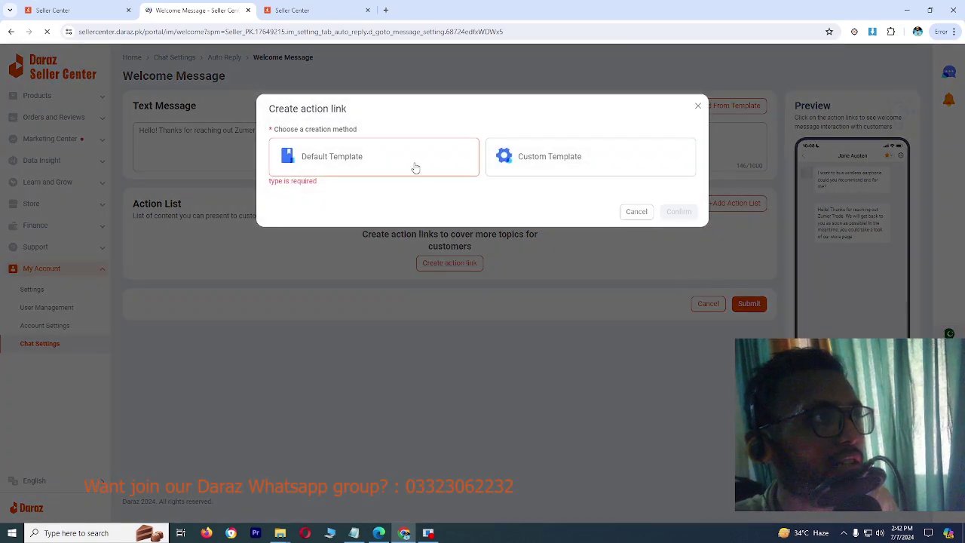
pyautogui.click(383, 158)
pyautogui.click(550, 161)
pyautogui.click(437, 207)
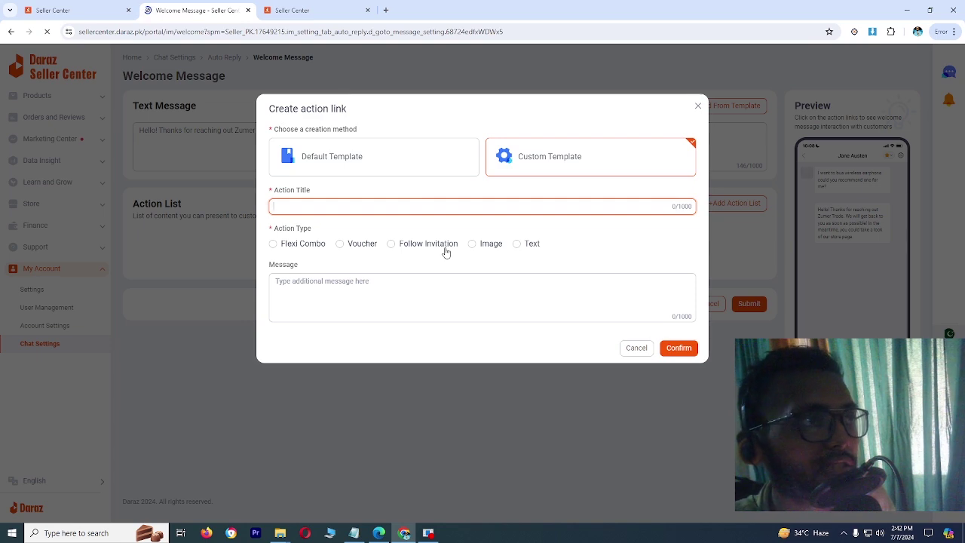
pyautogui.click(390, 245)
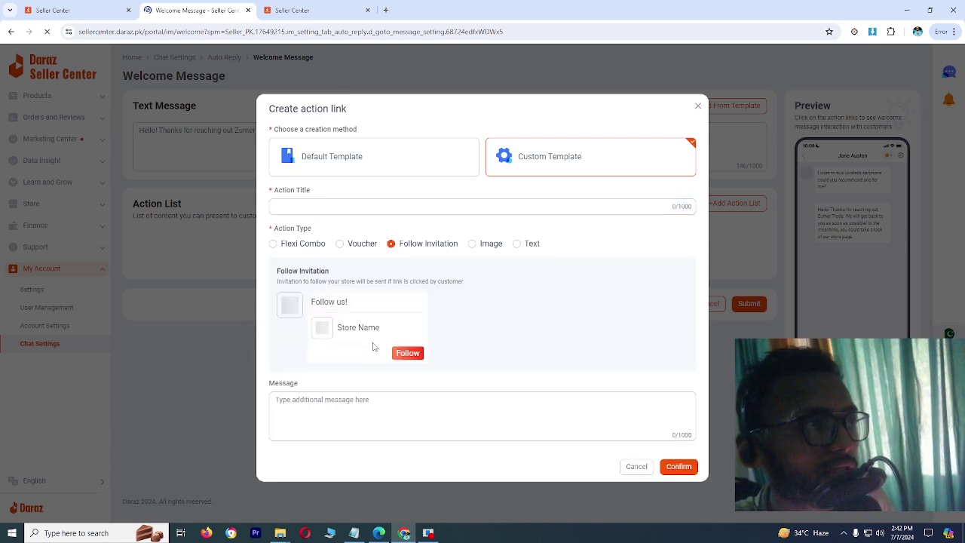
pyautogui.click(372, 400)
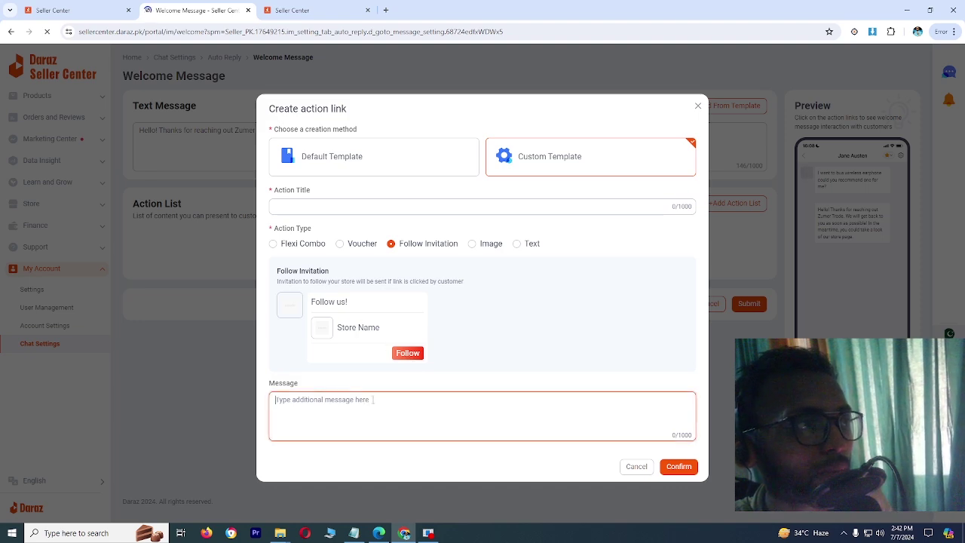
pyautogui.click(487, 261)
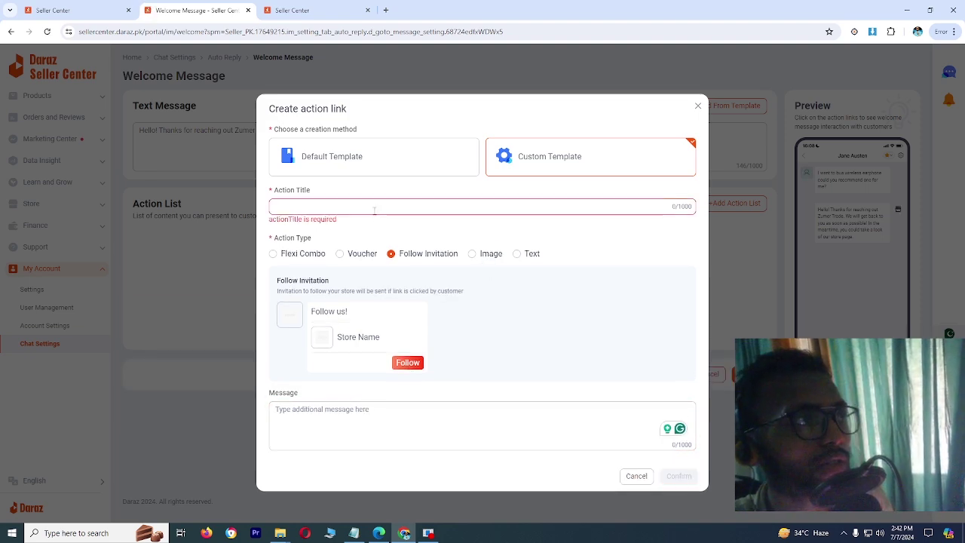
pyautogui.click(698, 106)
pyautogui.click(11, 32)
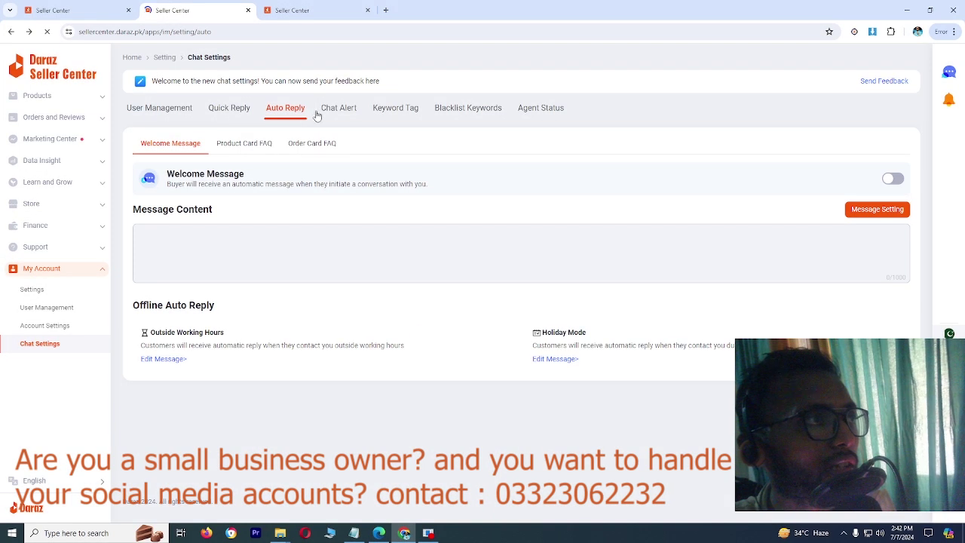
# - Turn on the ringtone for received messages in the Chat Alert settings
pyautogui.click(339, 110)
pyautogui.click(139, 149)
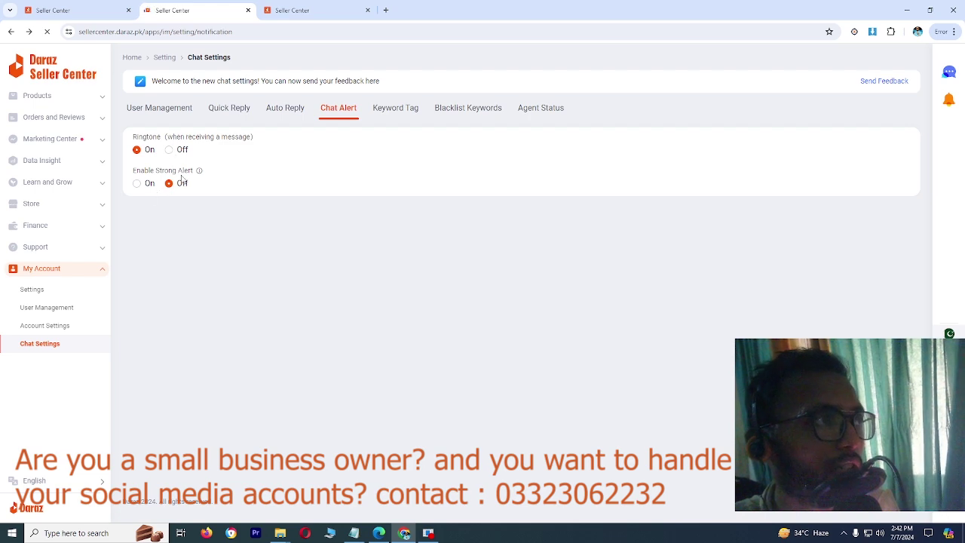
pyautogui.moveTo(200, 177)
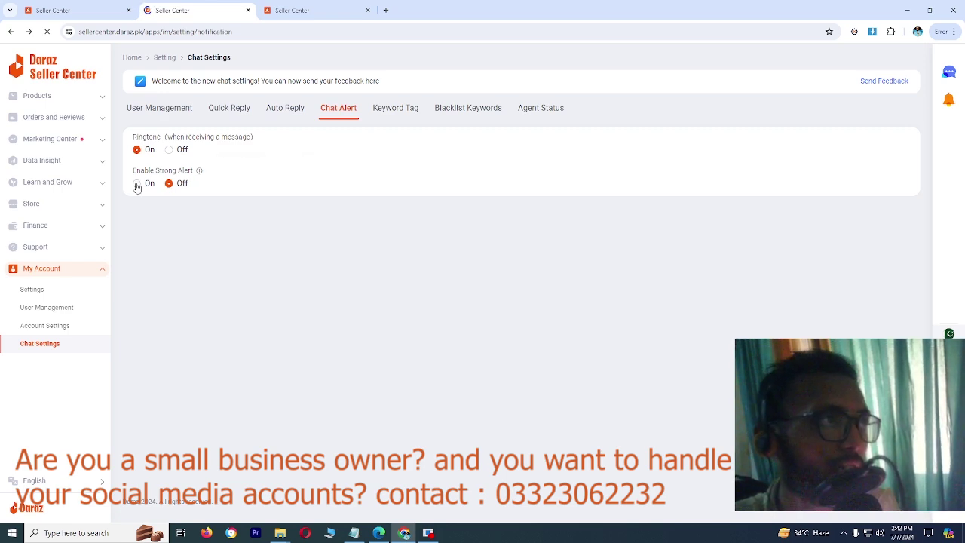
# - Start a new Customization keyword named "product" in the Keyword Tag settings
pyautogui.click(413, 111)
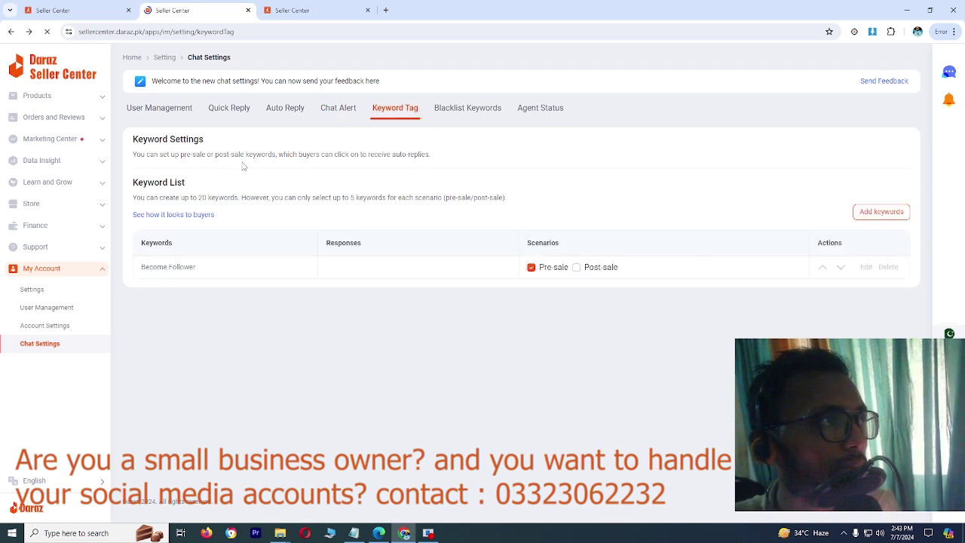
pyautogui.click(870, 215)
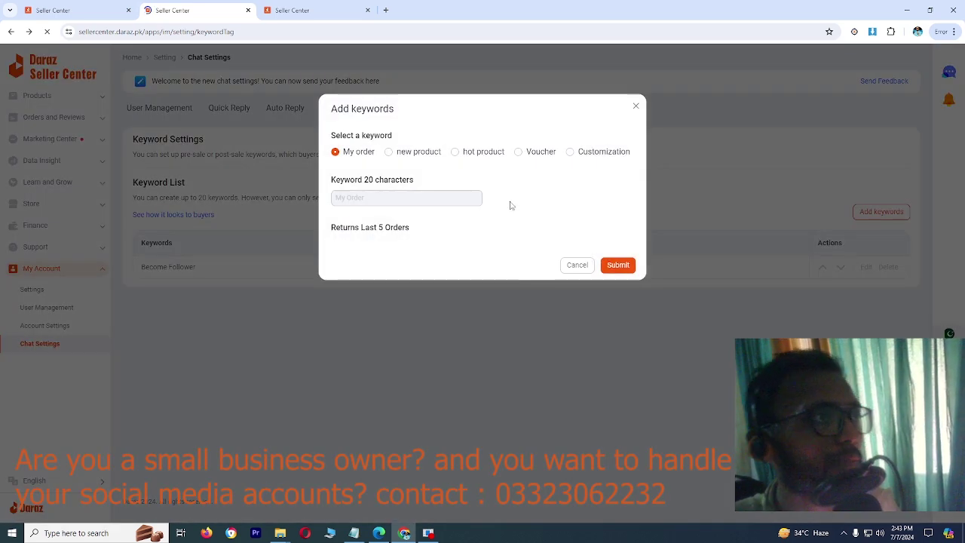
pyautogui.click(389, 153)
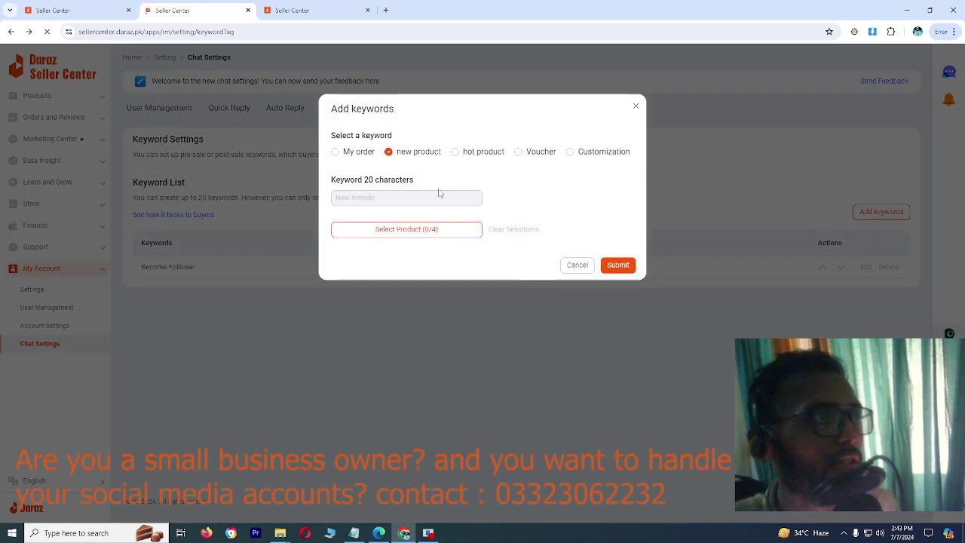
pyautogui.click(457, 154)
pyautogui.click(570, 152)
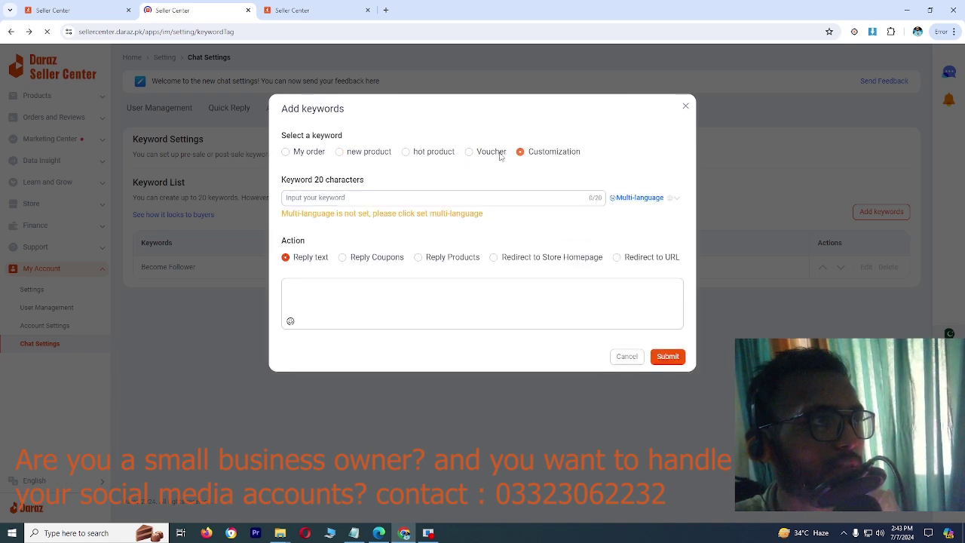
pyautogui.click(469, 199)
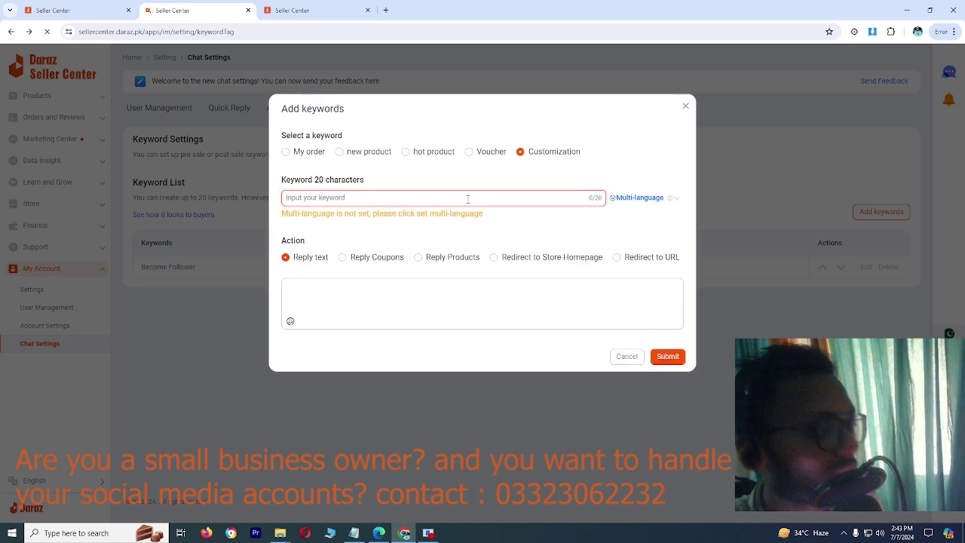
pyautogui.write('h')
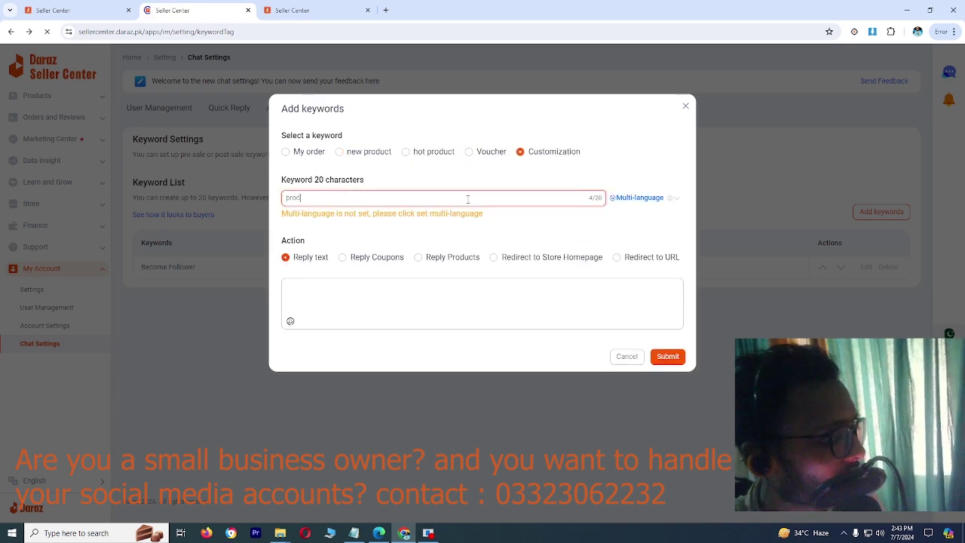
# - Set the action of the new "product" keyword to Redirect to Store Homepage and submit the keyword
pyautogui.click(377, 290)
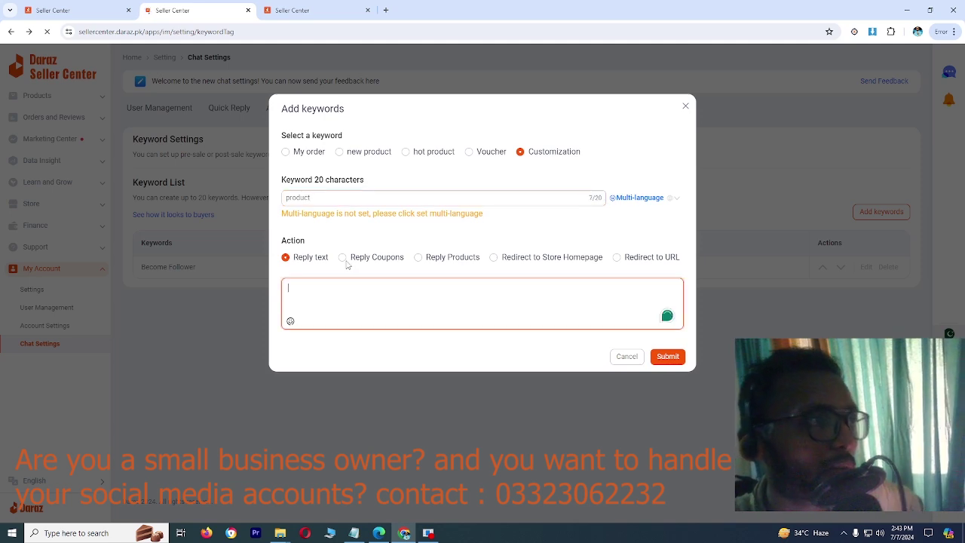
pyautogui.click(341, 258)
pyautogui.click(420, 260)
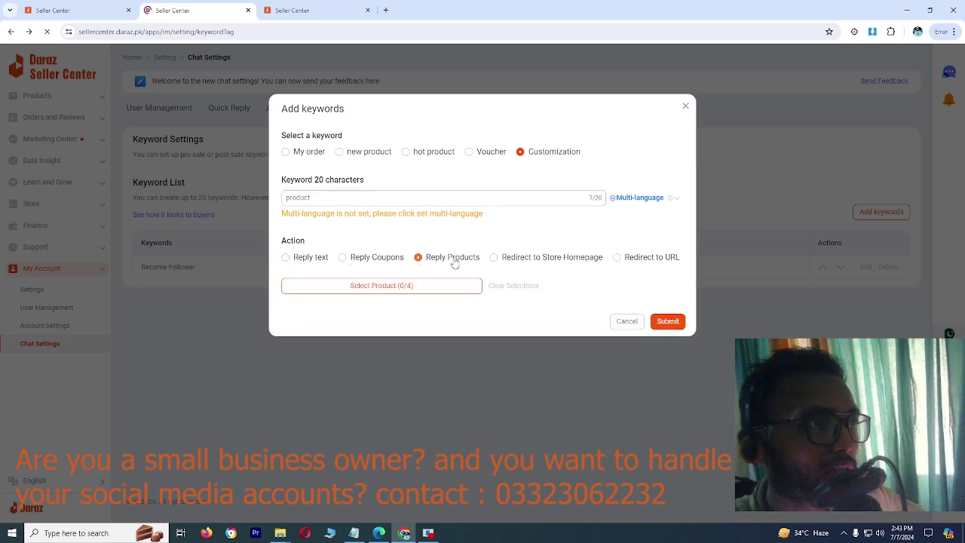
pyautogui.click(494, 262)
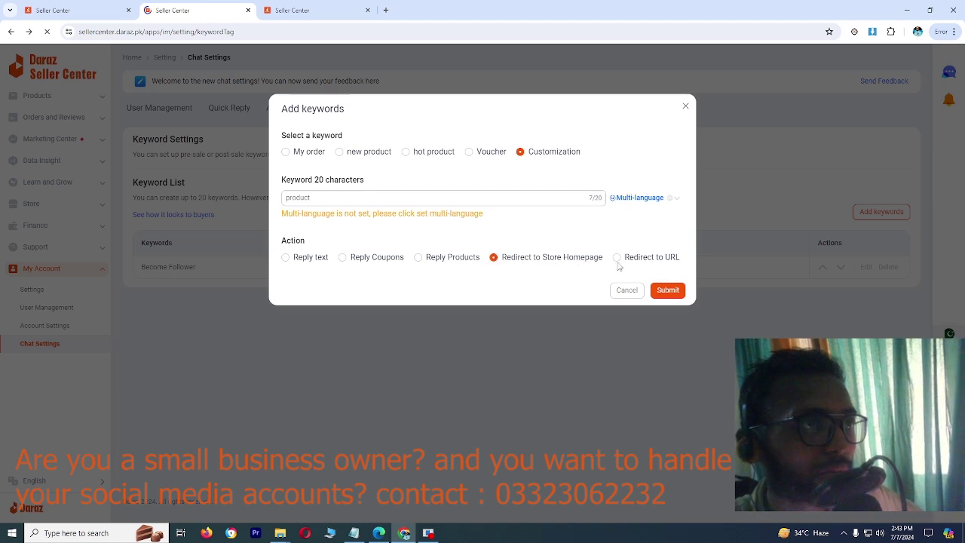
pyautogui.click(669, 290)
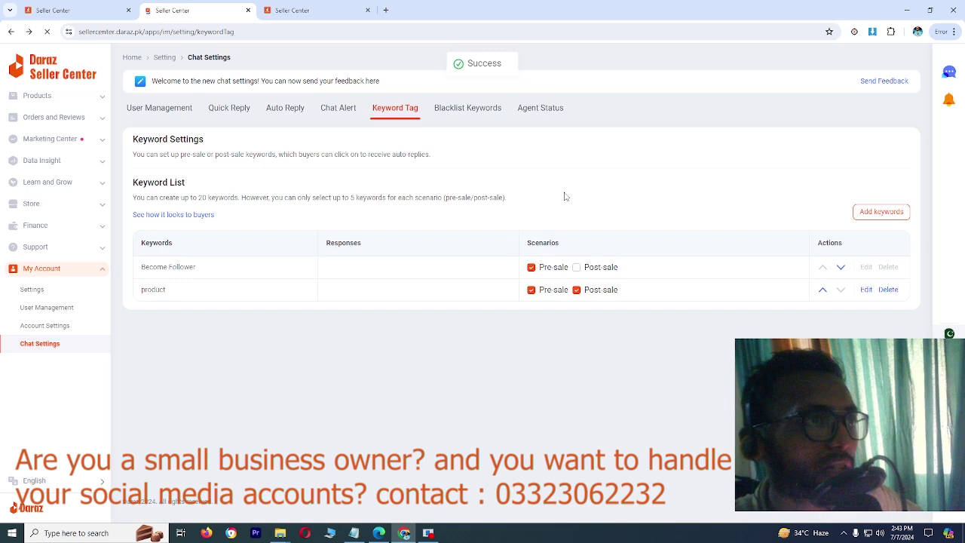
# - Enter "return" as a blacklisted keyword for IM Chat in the chat settings and save it
pyautogui.click(454, 114)
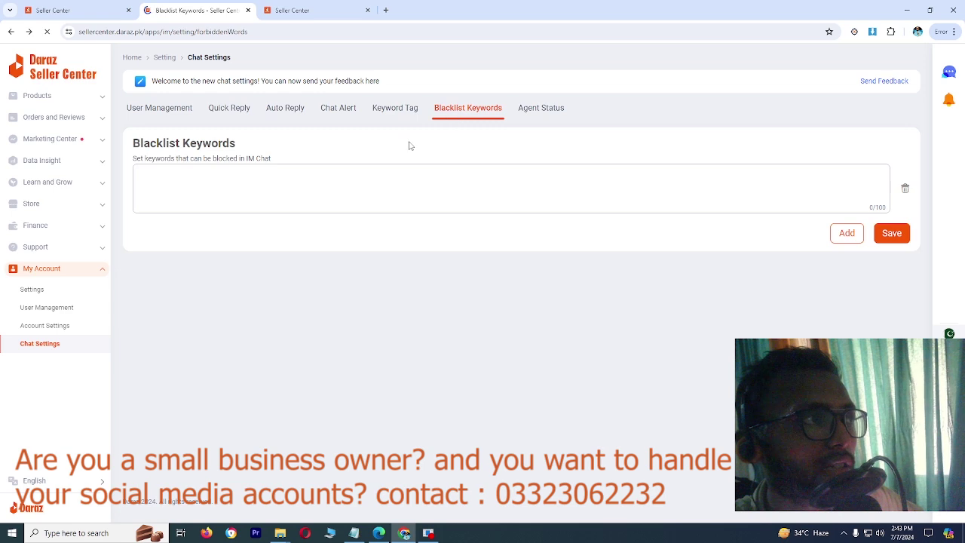
pyautogui.click(331, 178)
pyautogui.write('re')
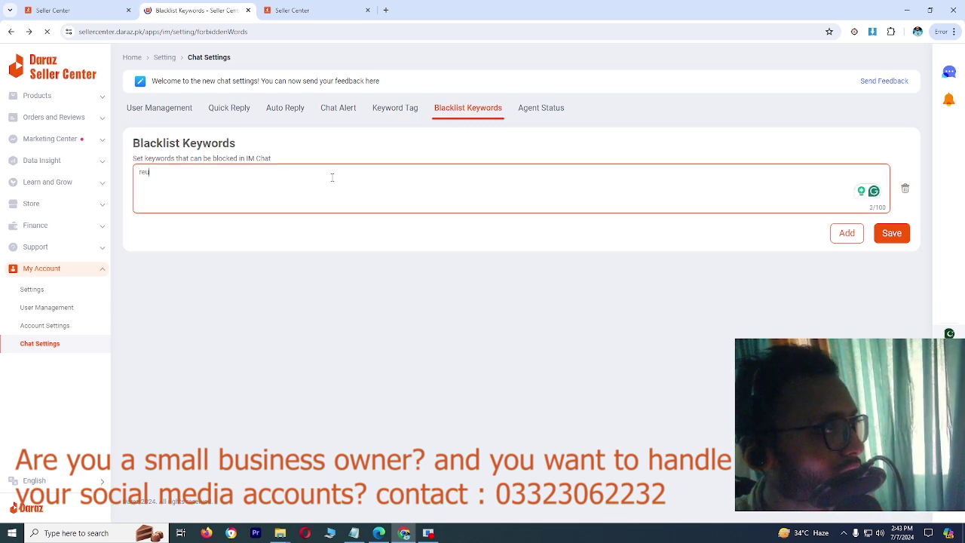
pyautogui.write('turn')
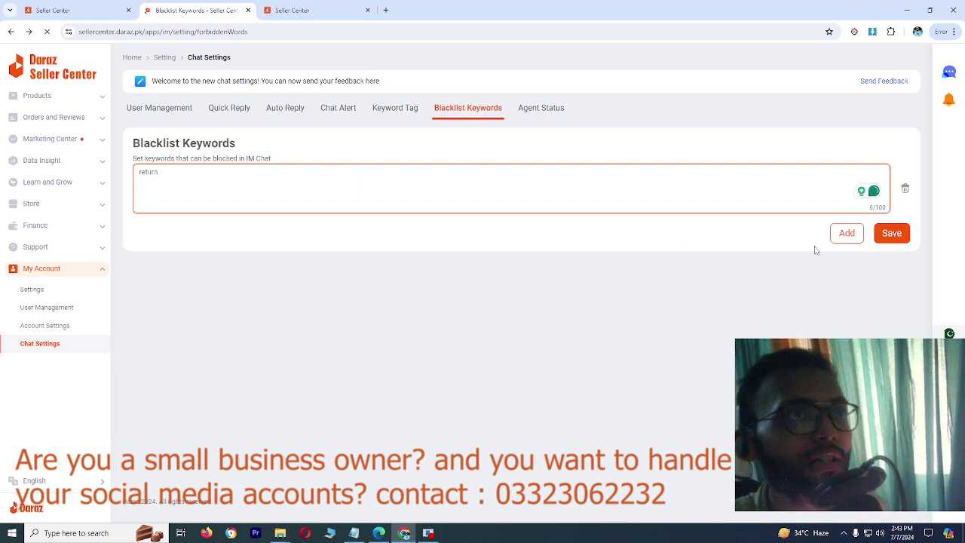
pyautogui.click(882, 234)
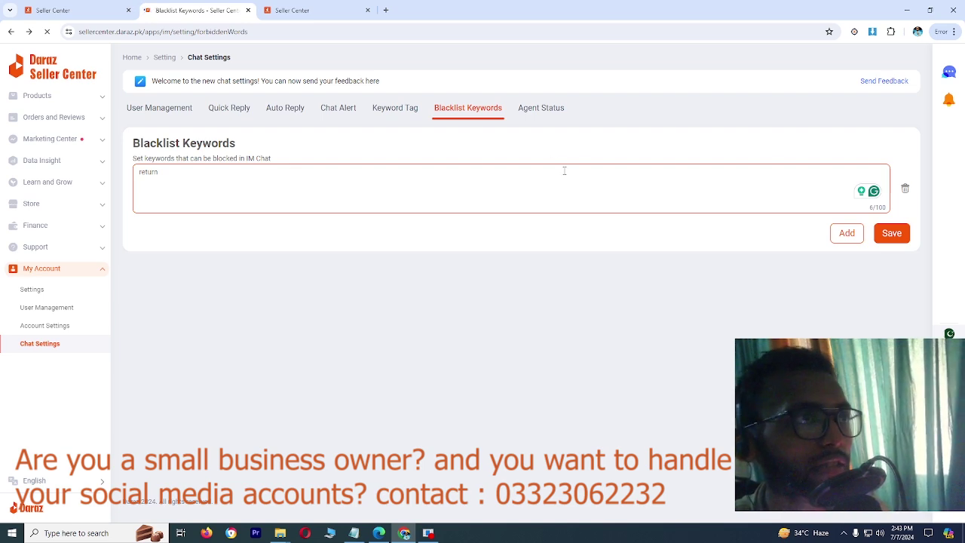
# - Check the account's desktop and mobile availability in the Agent Status settings, and go back to the Seller Center home page
pyautogui.click(542, 112)
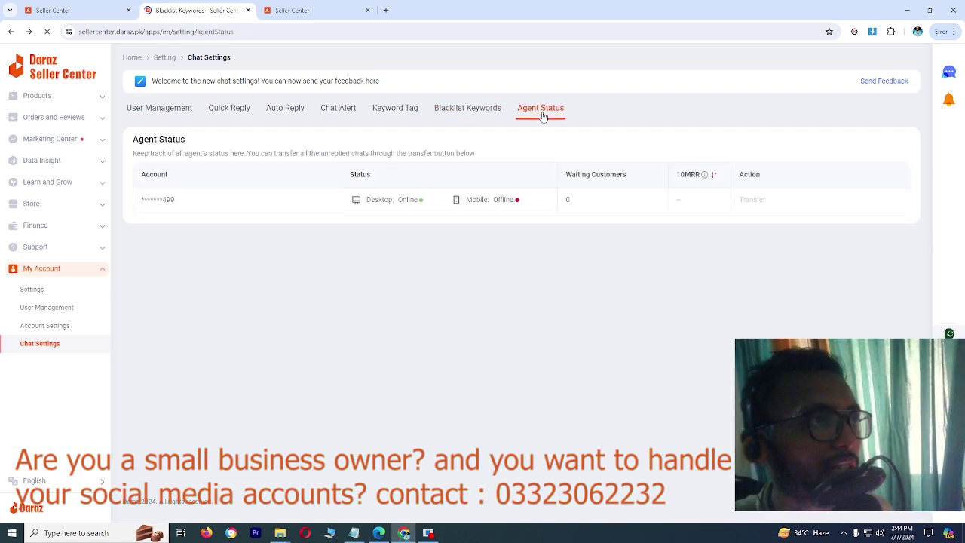
pyautogui.moveTo(216, 200); pyautogui.dragTo(535, 202)
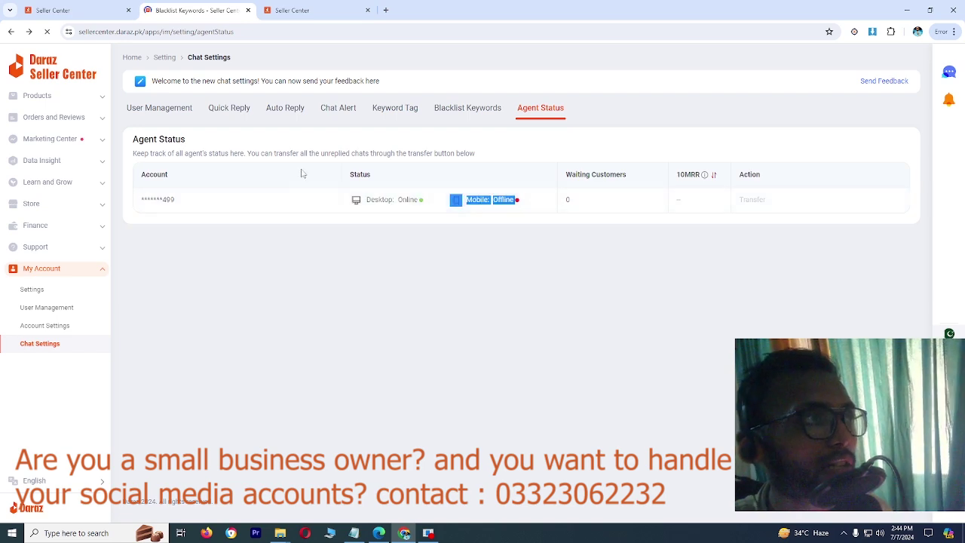
pyautogui.click(11, 32)
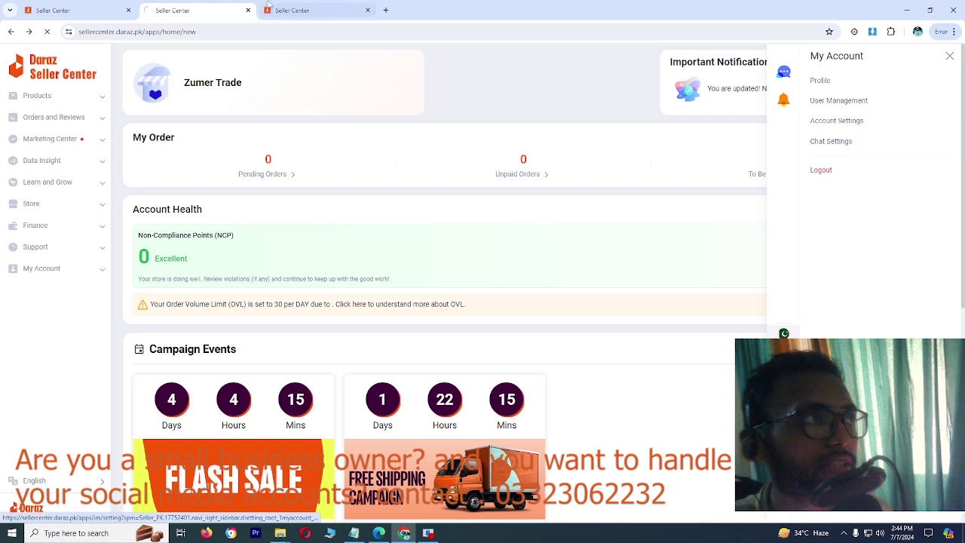
# - Open the ADA customer service chat from the Feedback Form on the other Seller Center page, and return to the account pages
pyautogui.click(338, 7)
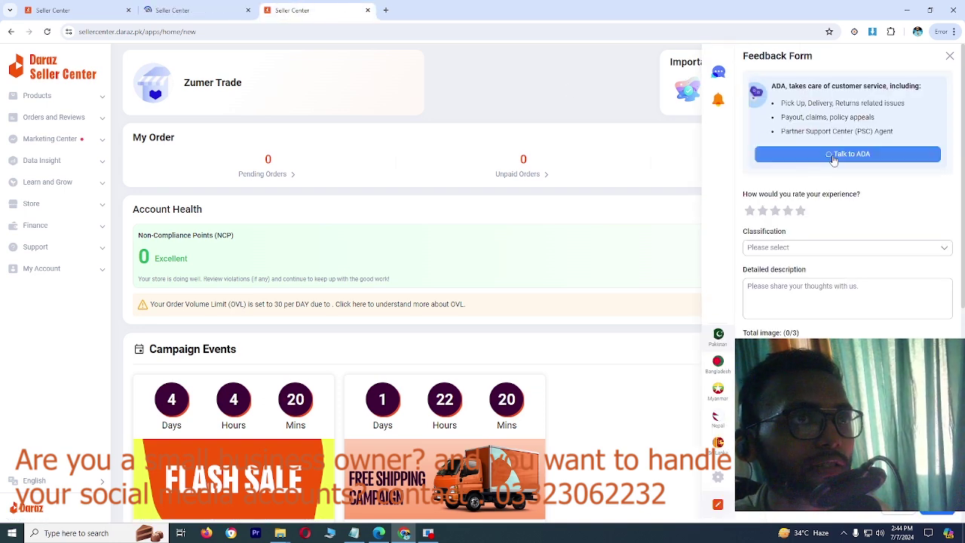
pyautogui.click(834, 155)
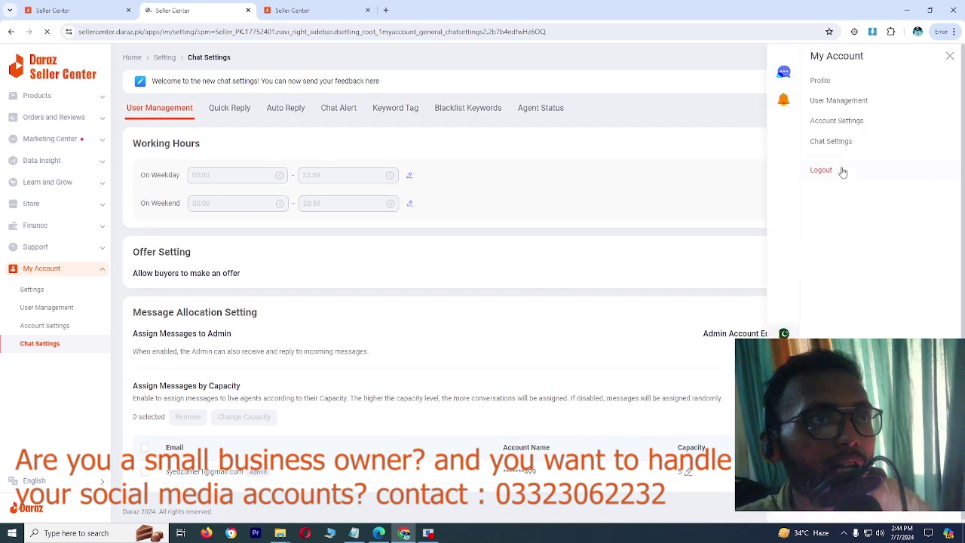
pyautogui.click(353, 5)
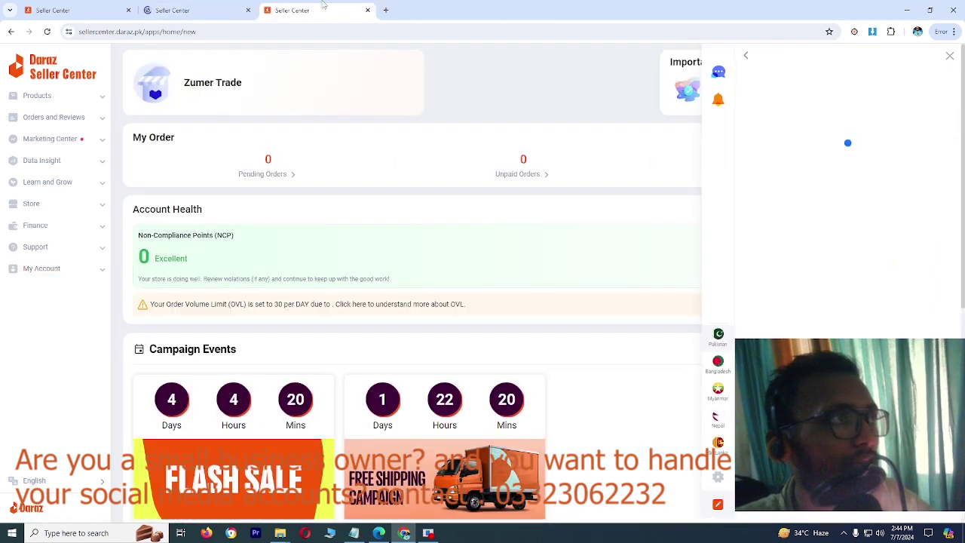
pyautogui.click(198, 10)
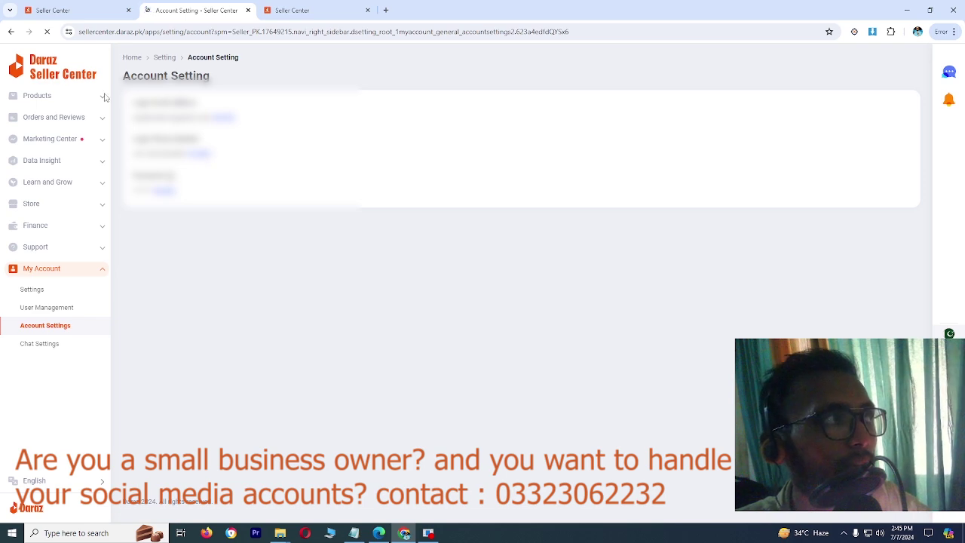
# - Open User Management for the store and highlight the owner account's email in the sub accounts list
pyautogui.moveTo(822, 189)
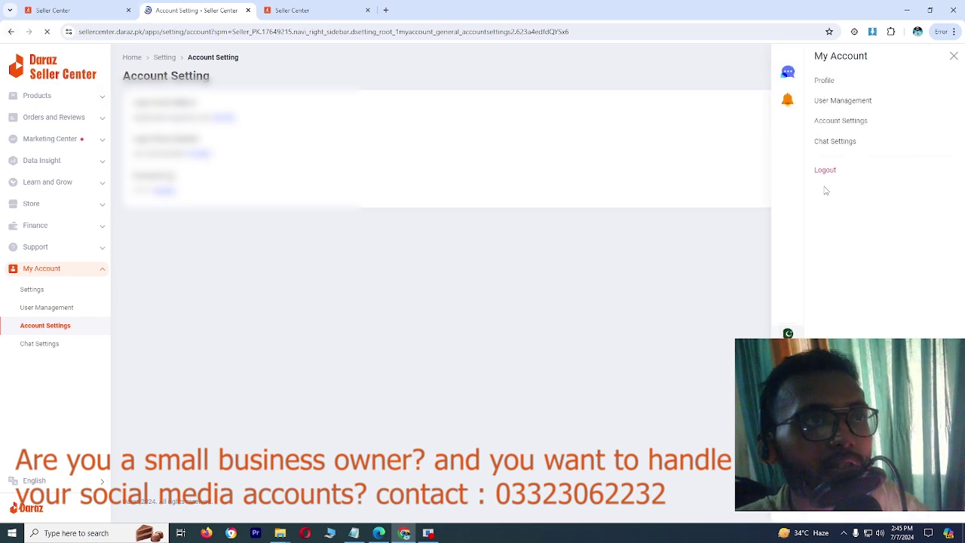
pyautogui.click(835, 106)
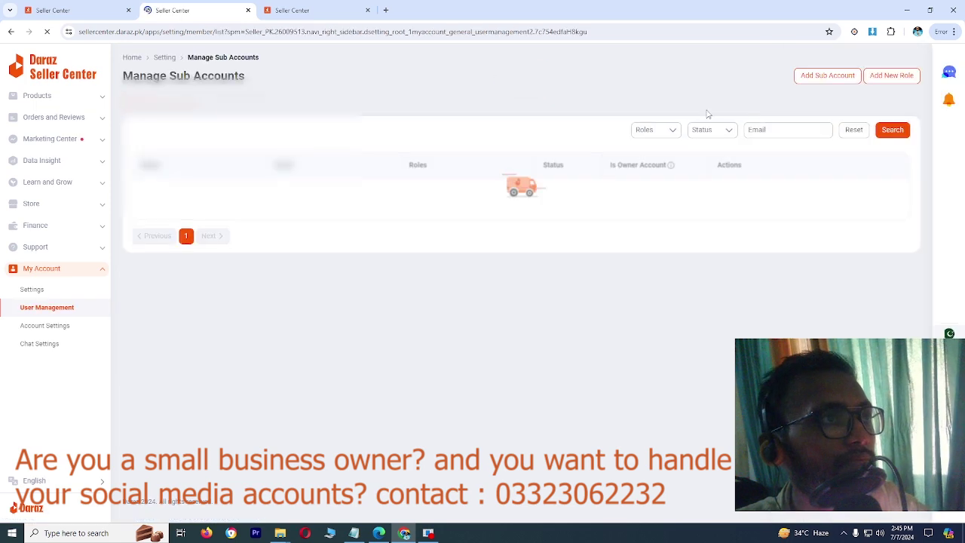
pyautogui.moveTo(350, 195); pyautogui.dragTo(269, 196)
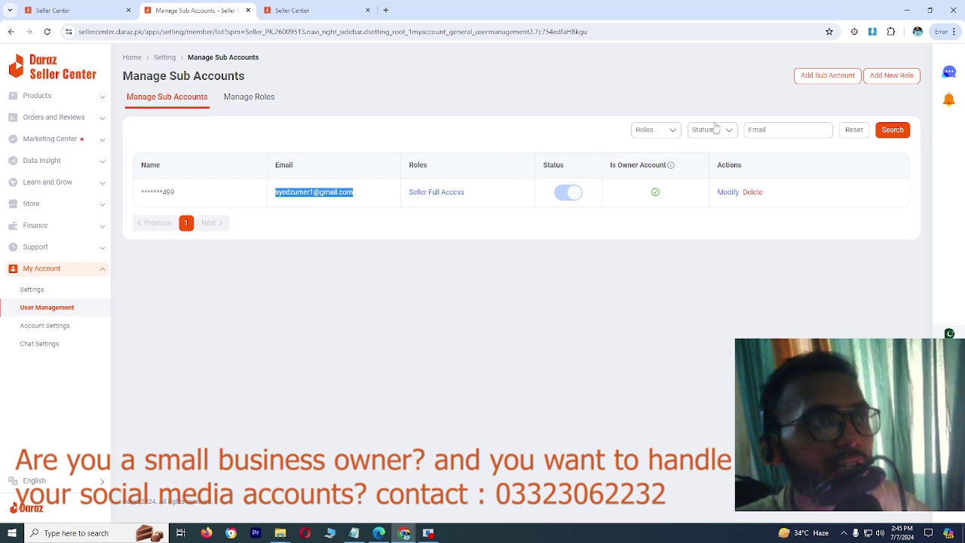
# - Start adding a sub account and assign it the Seller Product Access role
pyautogui.click(812, 79)
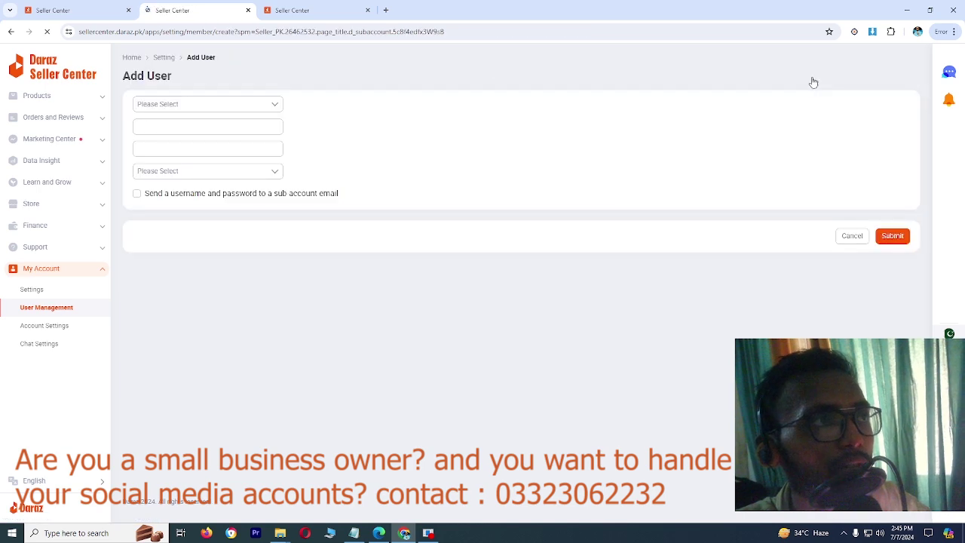
pyautogui.click(248, 105)
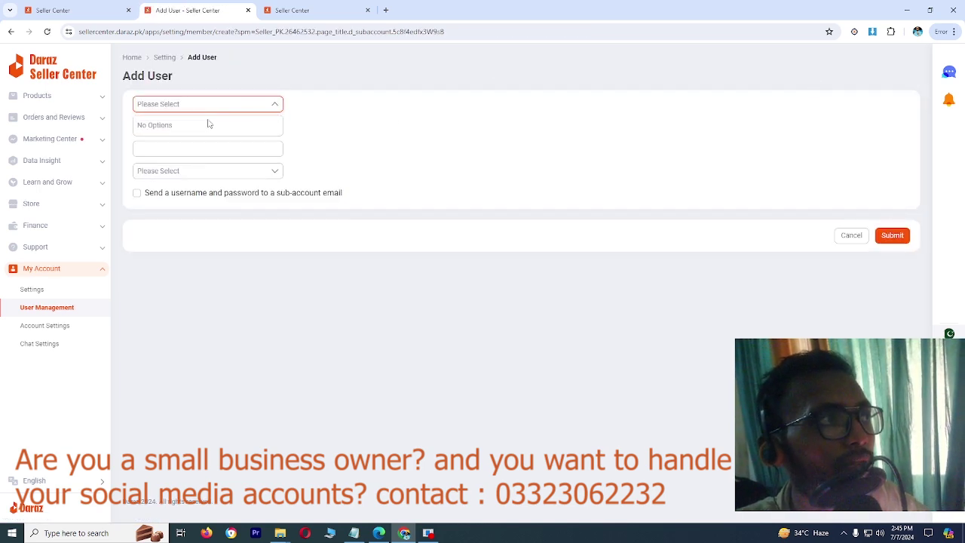
pyautogui.click(384, 125)
pyautogui.click(211, 119)
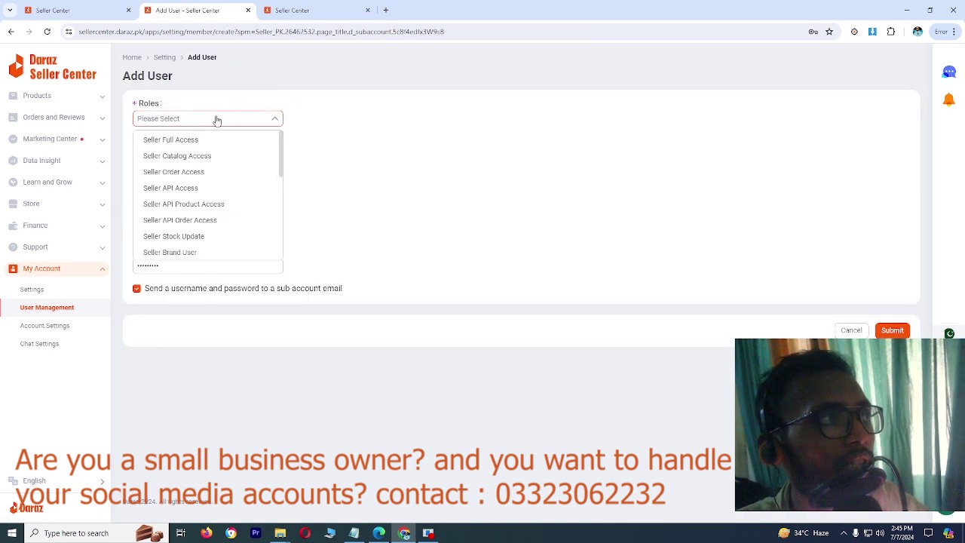
pyautogui.moveTo(281, 145)
pyautogui.mouseDown()
pyautogui.moveTo(281, 236)
pyautogui.moveTo(274, 152)
pyautogui.mouseUp()
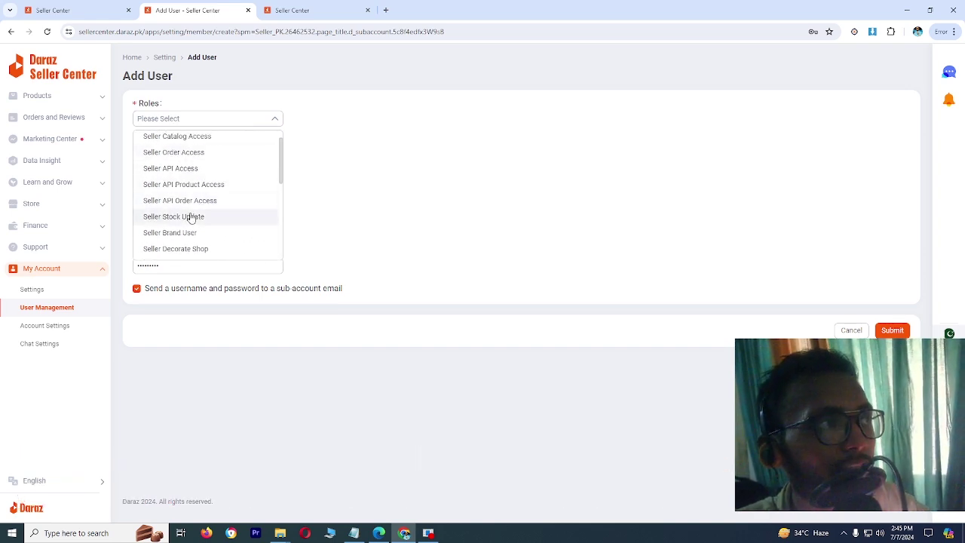
pyautogui.moveTo(282, 143); pyautogui.dragTo(281, 190)
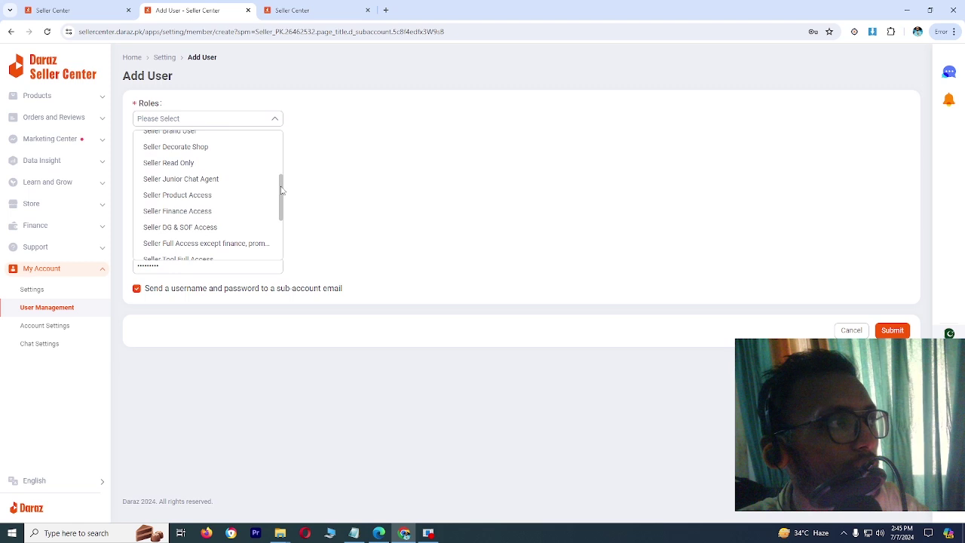
pyautogui.click(181, 195)
# - Fill in the sub account holder's email and name, and try to submit the new user
pyautogui.click(182, 153)
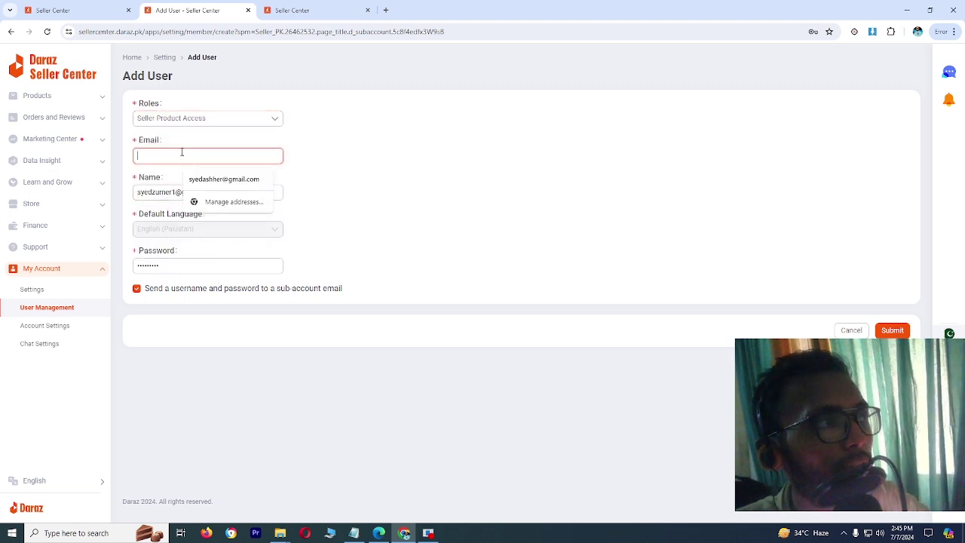
pyautogui.click(206, 178)
pyautogui.click(218, 190)
pyautogui.write('asher')
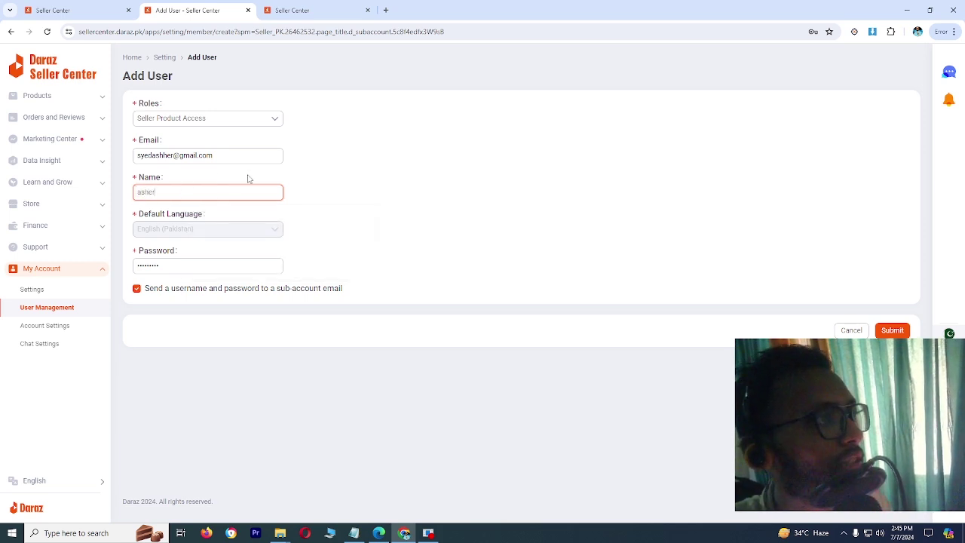
pyautogui.click(295, 196)
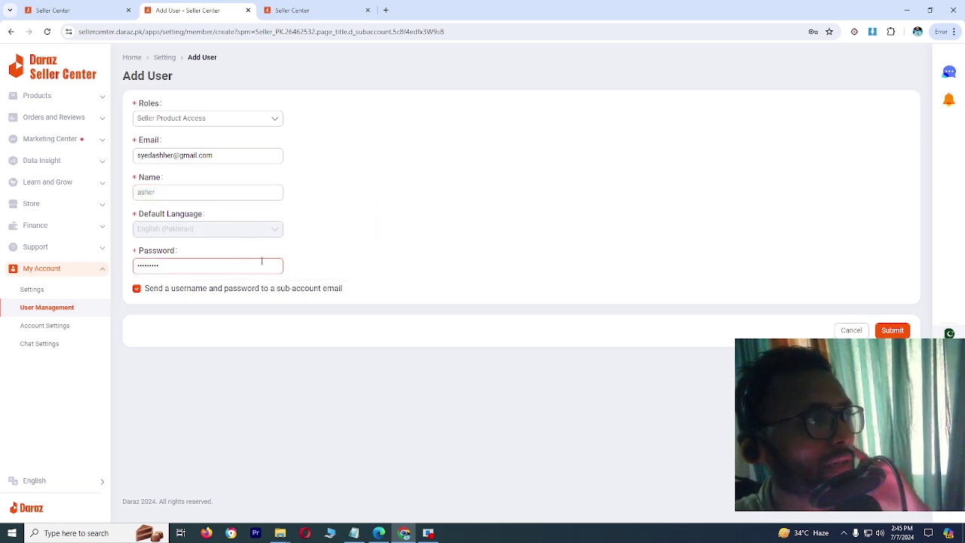
pyautogui.click(892, 334)
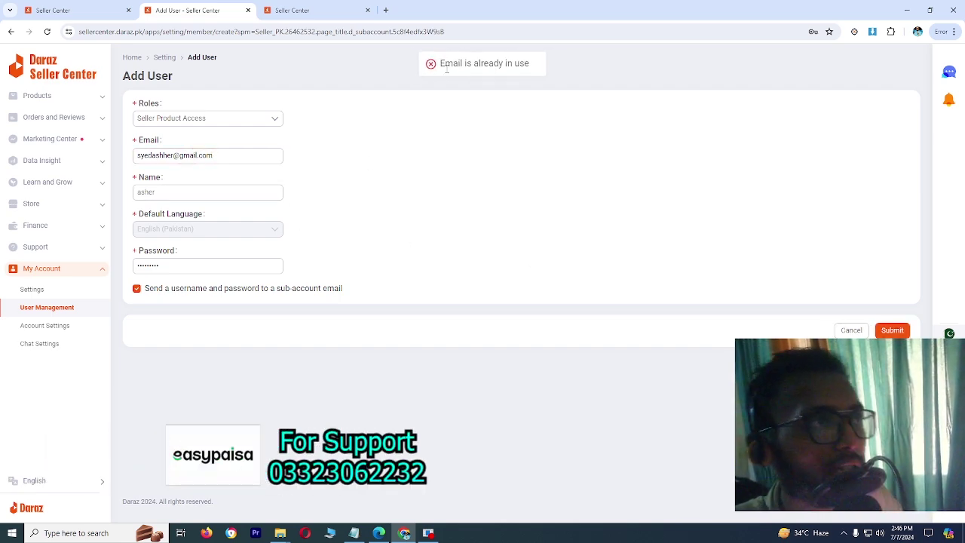
# - Try to edit the new user's email, and leave the Add User form for the Manage Sub Accounts list
pyautogui.click(206, 158)
pyautogui.hotkey('ctrl', 'a')
pyautogui.write('sy')
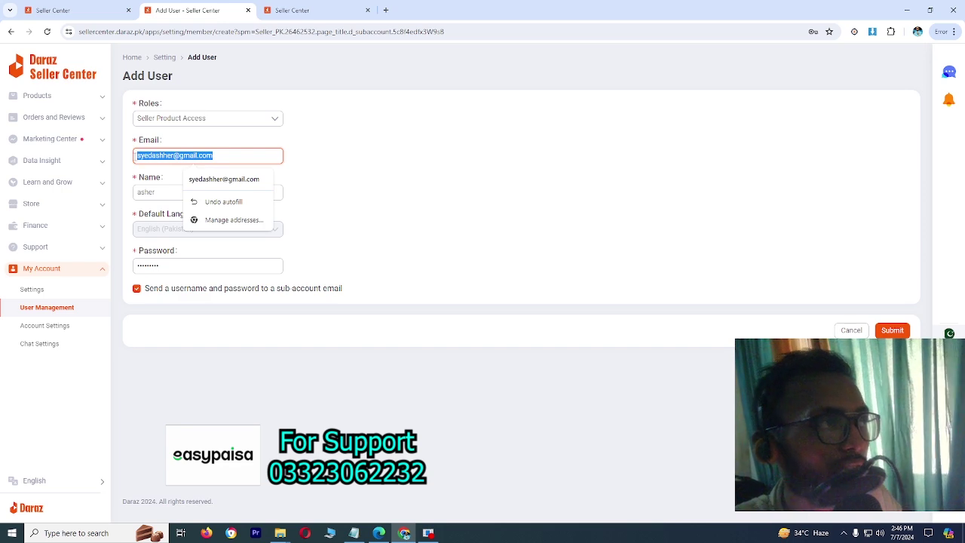
pyautogui.press('Home')
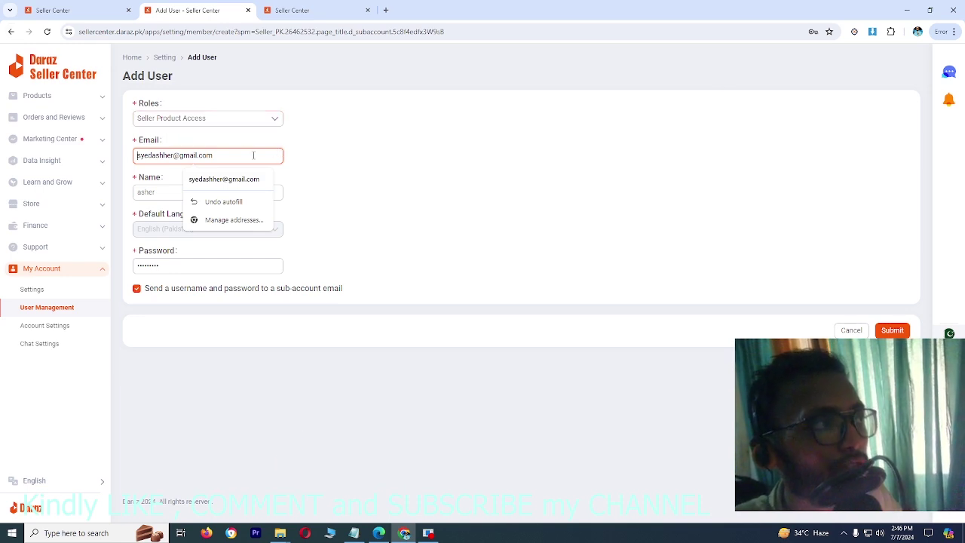
pyautogui.click(11, 33)
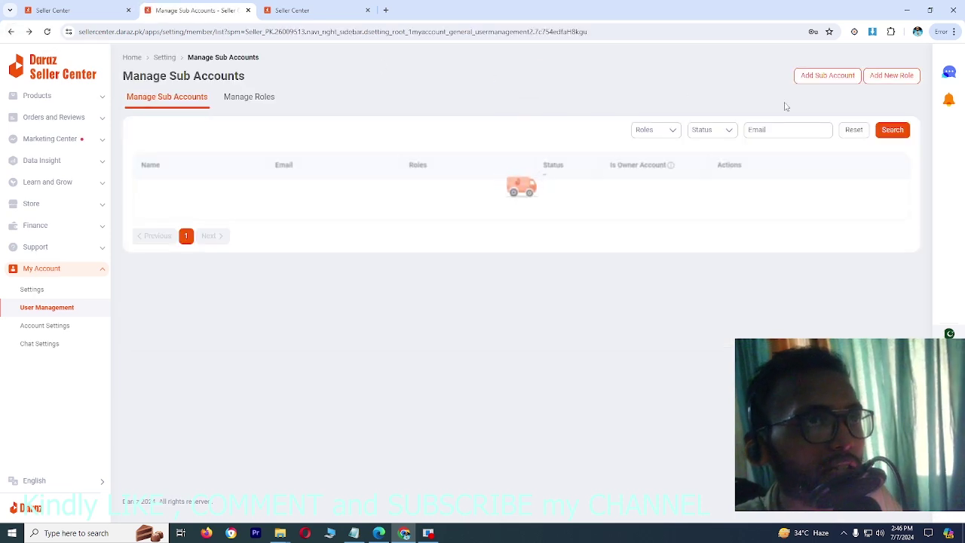
# - Choose Seller Full Access in the sub account list's Roles filter and look through the other available roles
pyautogui.click(658, 133)
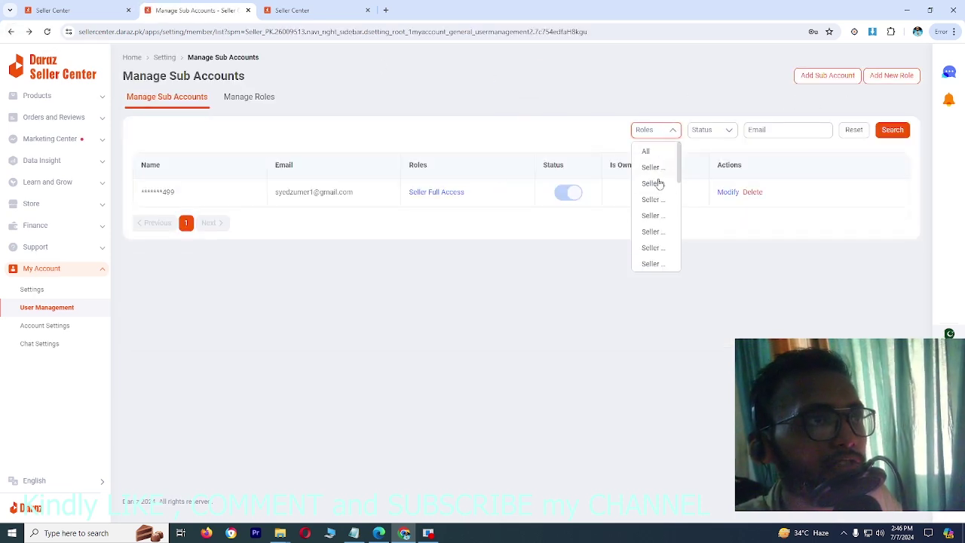
pyautogui.click(659, 175)
pyautogui.click(658, 133)
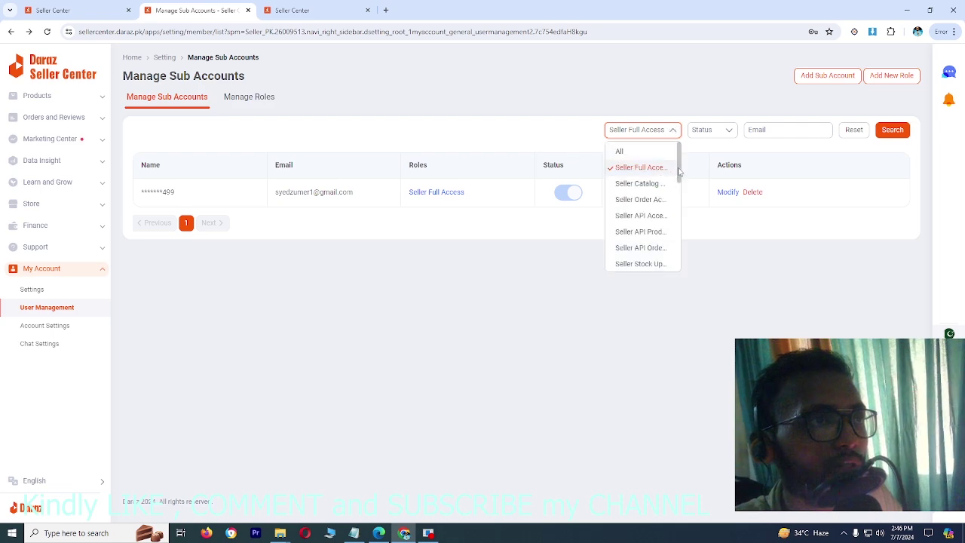
pyautogui.moveTo(678, 173); pyautogui.dragTo(680, 265)
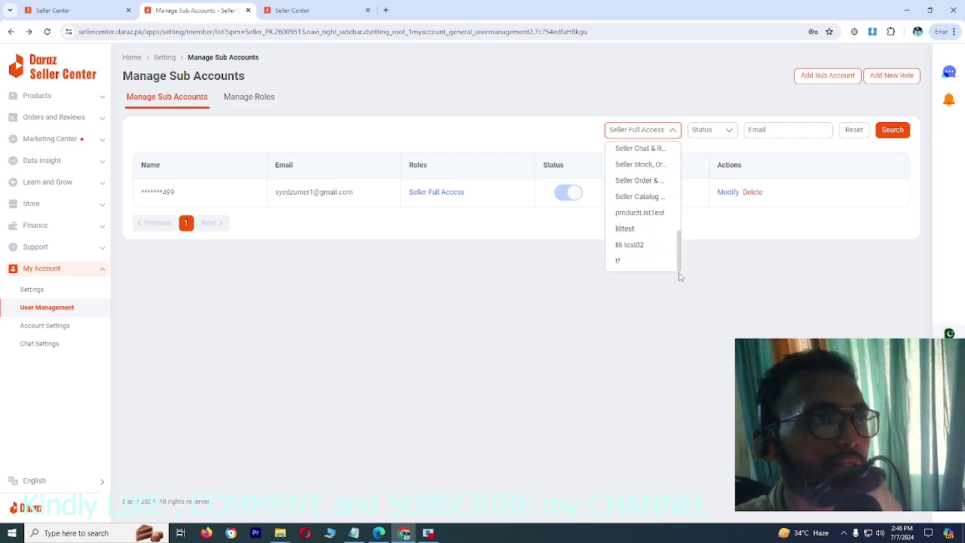
pyautogui.scroll(5, 663, 253)
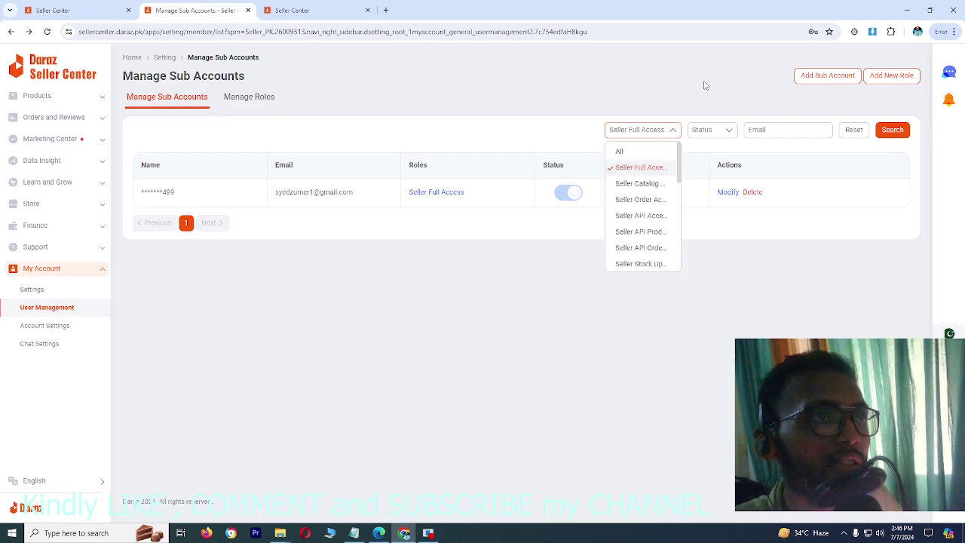
# - Examine the Add Role form's name, description and PC Seller Center permission options, and return to the Manage Sub Accounts list
pyautogui.click(899, 82)
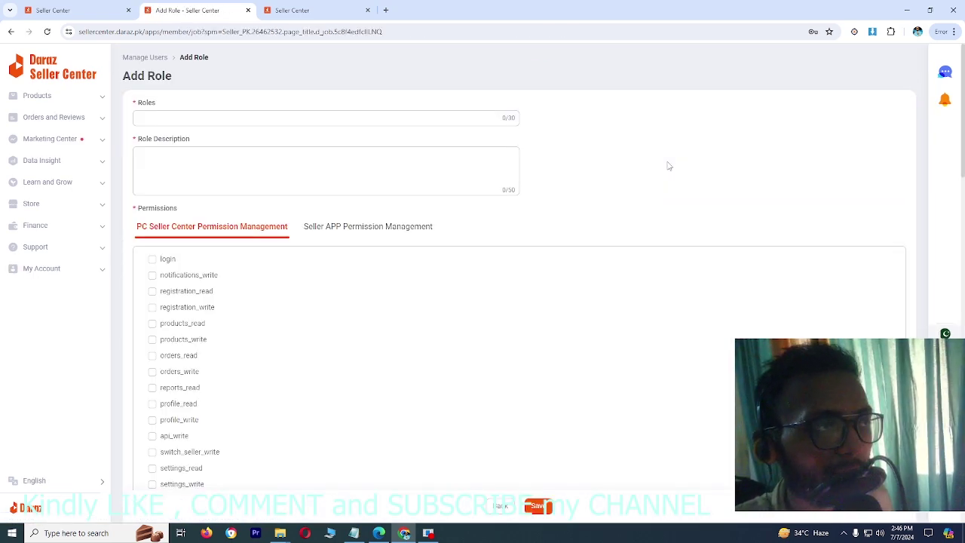
pyautogui.click(217, 123)
pyautogui.click(205, 165)
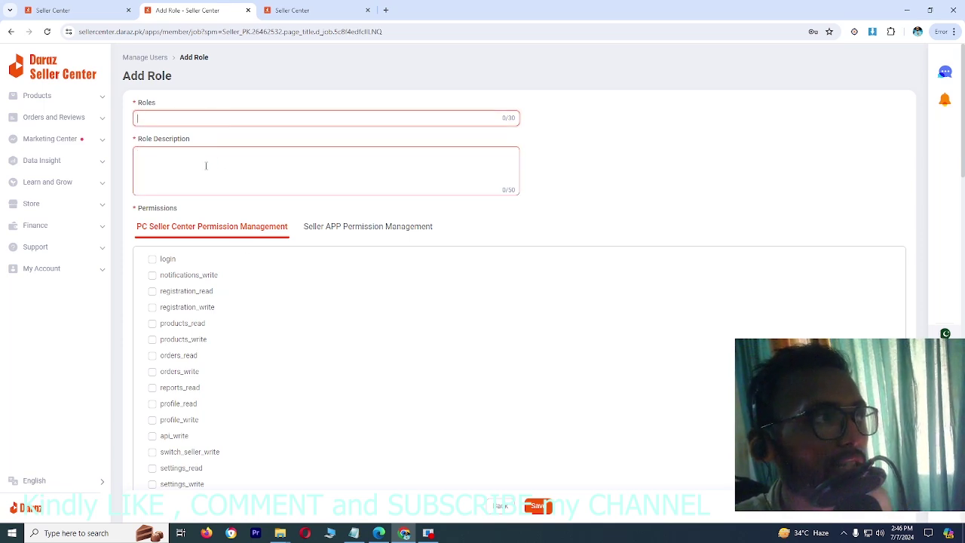
pyautogui.scroll(-12, 224, 281)
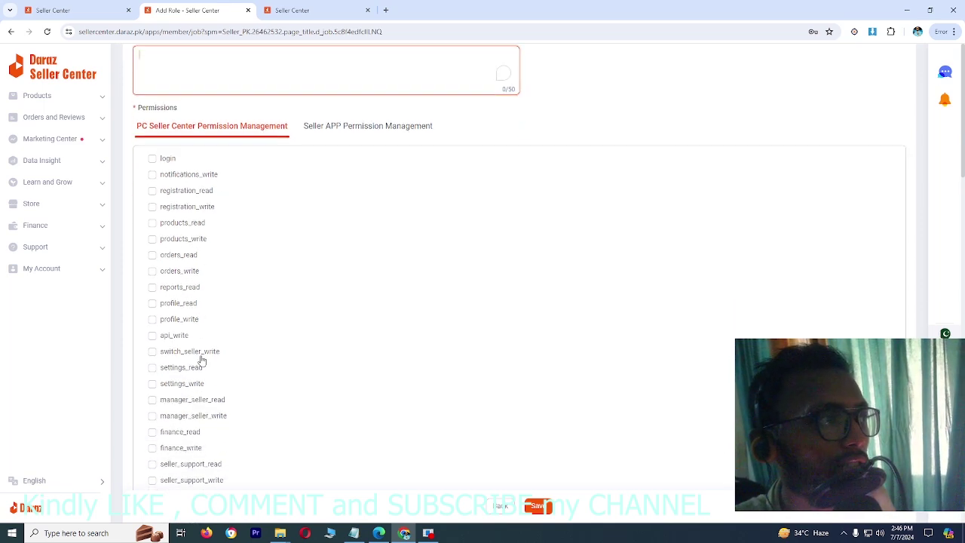
pyautogui.scroll(-6, 200, 363)
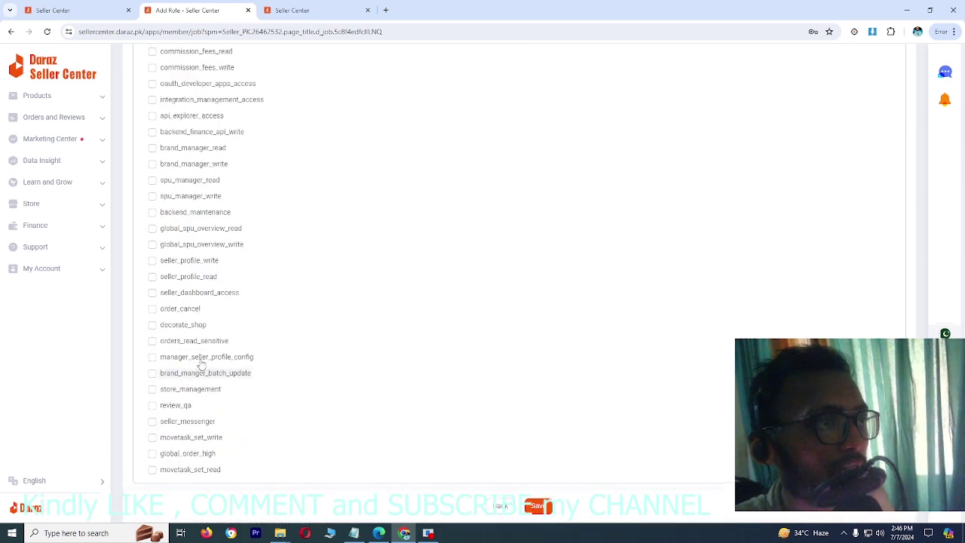
pyautogui.scroll(10, 457, 442)
pyautogui.scroll(5, 457, 444)
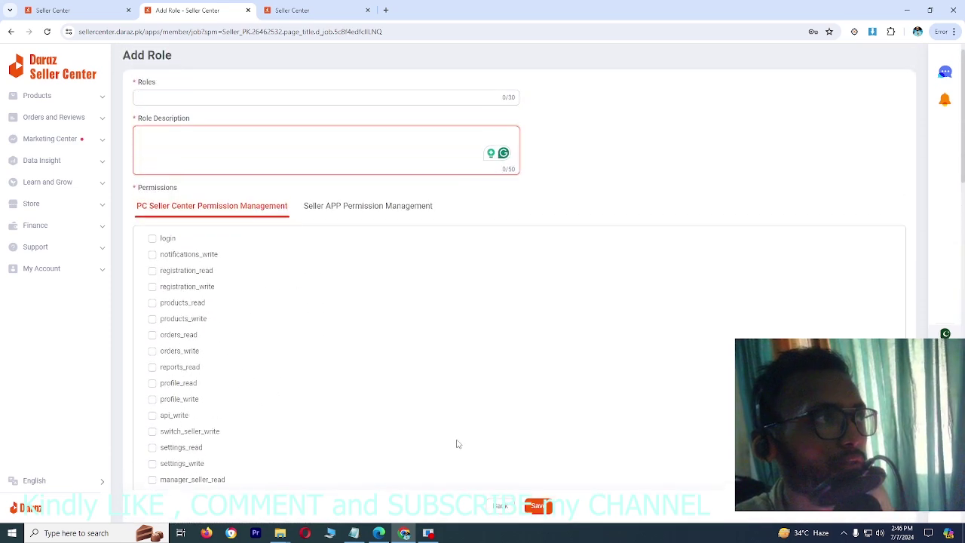
pyautogui.click(11, 32)
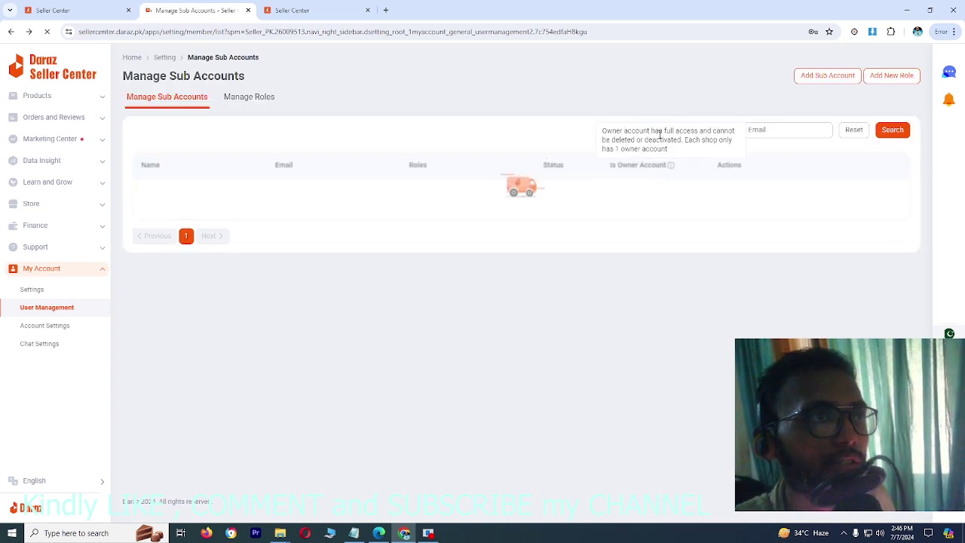
# - Choose the tf role in the sub account list's Roles filter
pyautogui.click(648, 129)
pyautogui.scroll(-5, 637, 219)
pyautogui.click(633, 264)
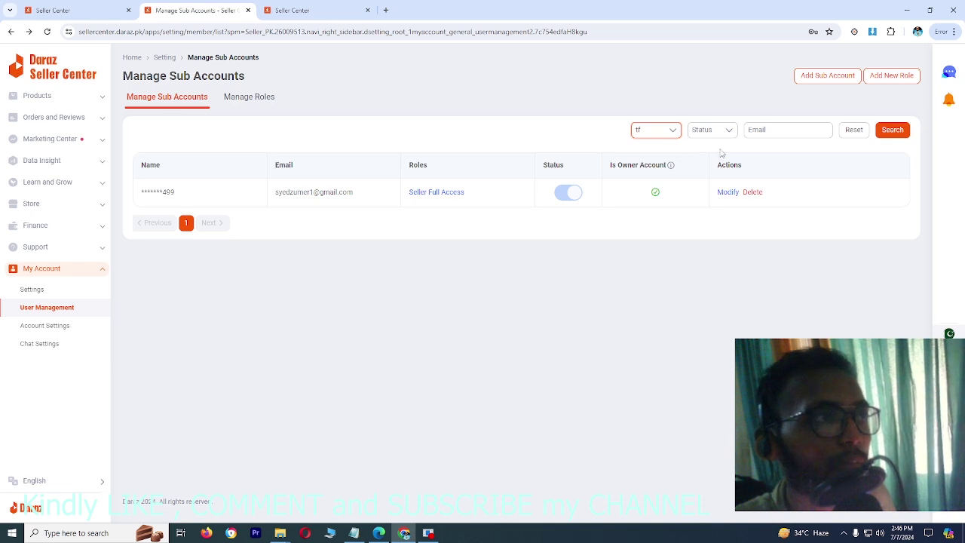
# - Start adding a sub account with the tf role, and leave the Add User form without submitting it
pyautogui.click(827, 76)
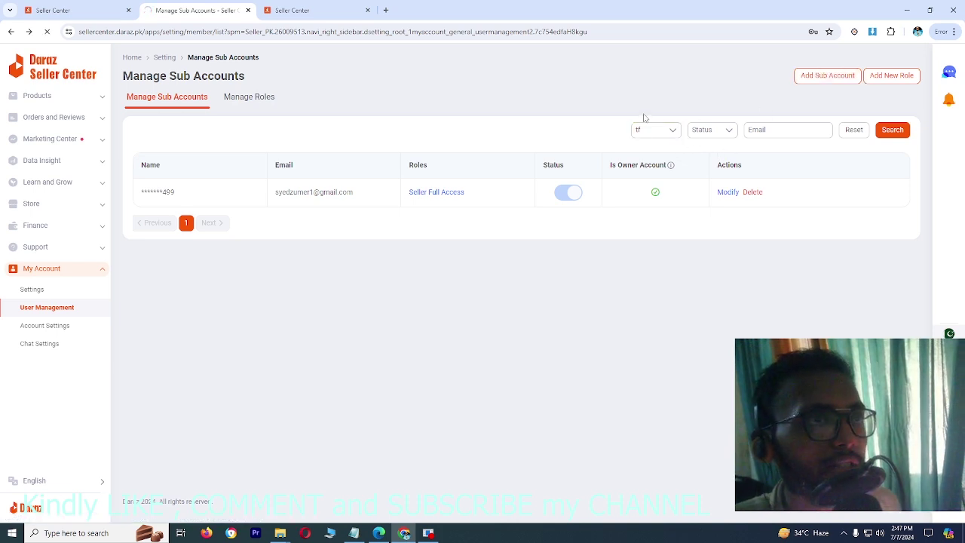
pyautogui.click(207, 118)
pyautogui.scroll(-3, 158, 226)
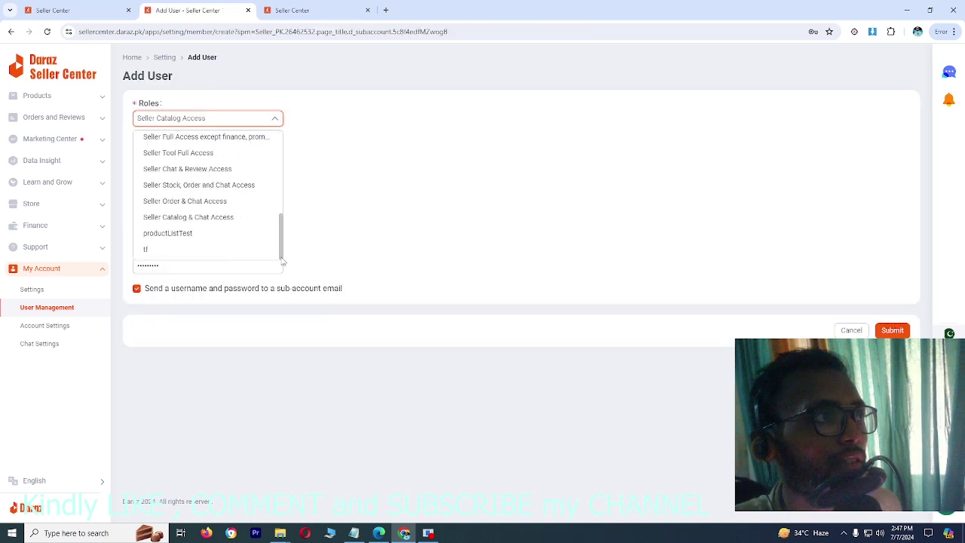
pyautogui.click(157, 248)
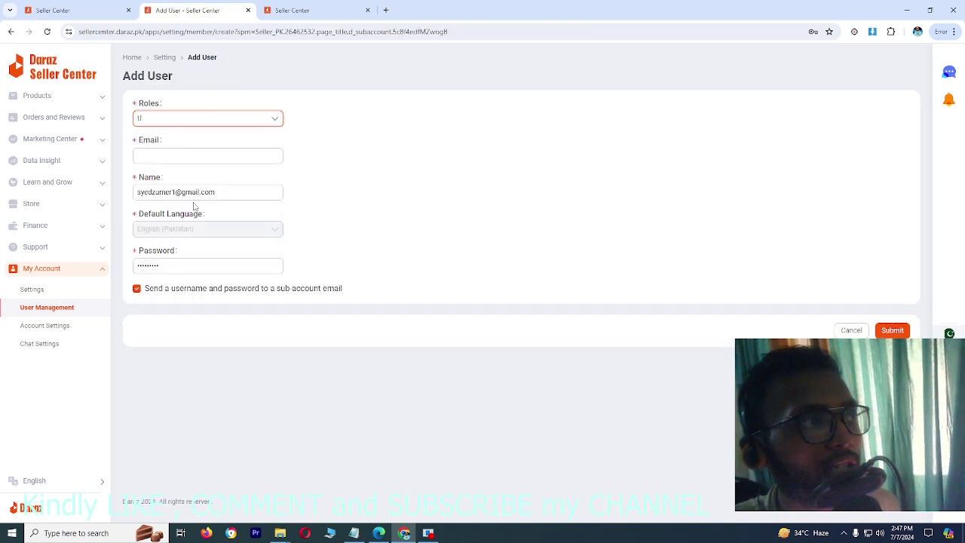
pyautogui.click(196, 121)
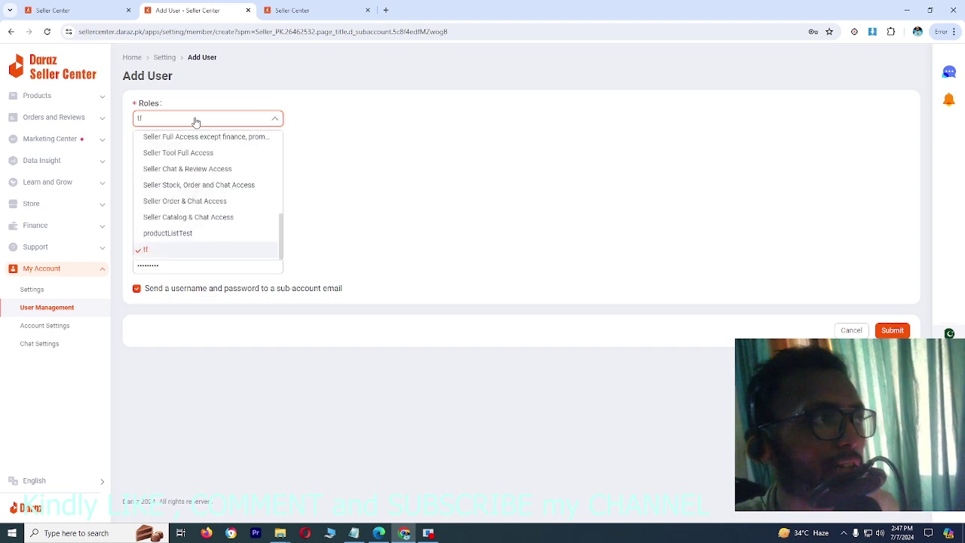
pyautogui.click(10, 33)
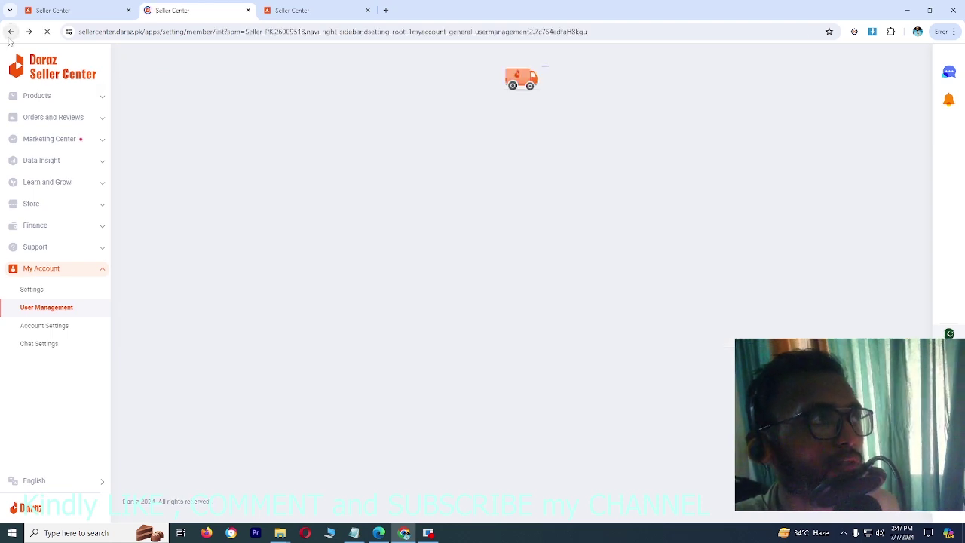
# - Examine the PC Seller Center permissions of an order-handling role under Manage Roles, and return to the roles list
pyautogui.click(269, 101)
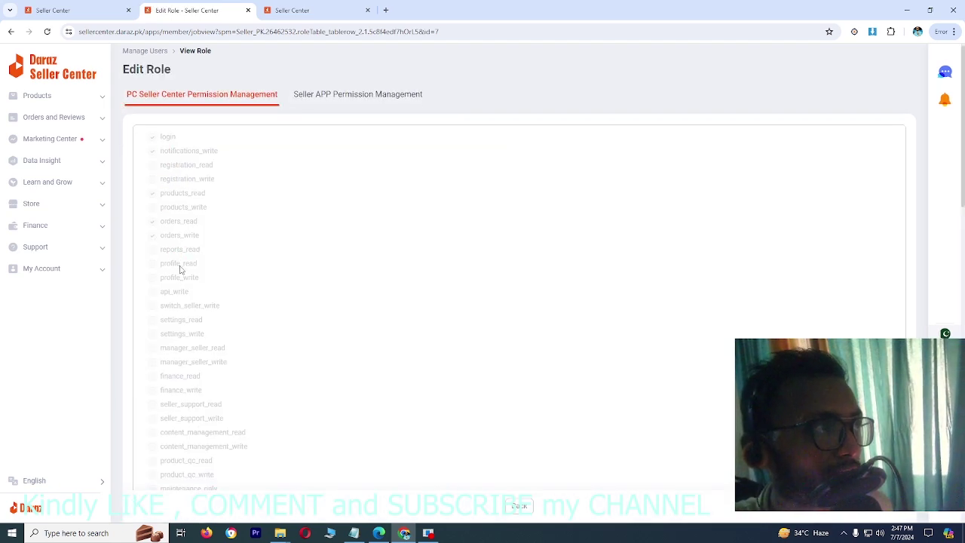
pyautogui.scroll(-10, 181, 263)
pyautogui.scroll(-2, 199, 329)
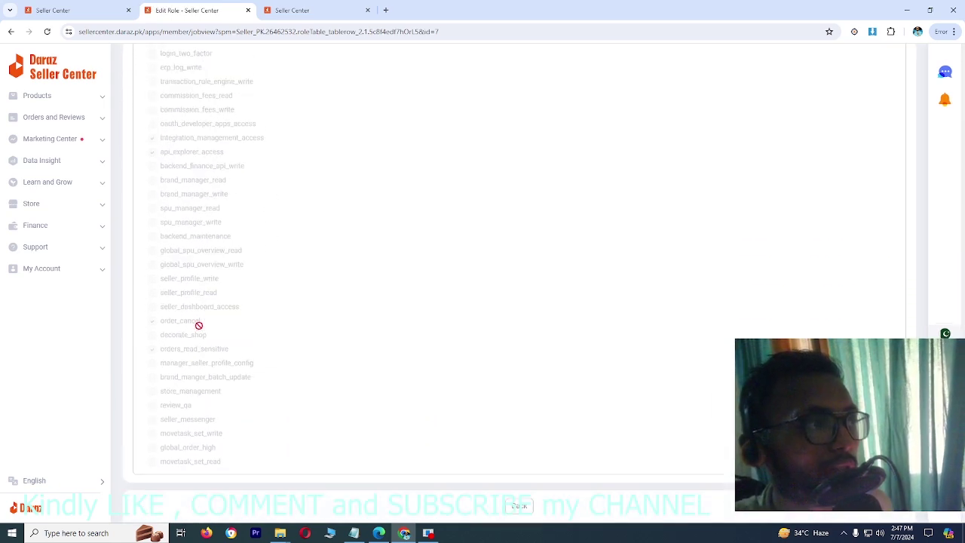
pyautogui.click(12, 33)
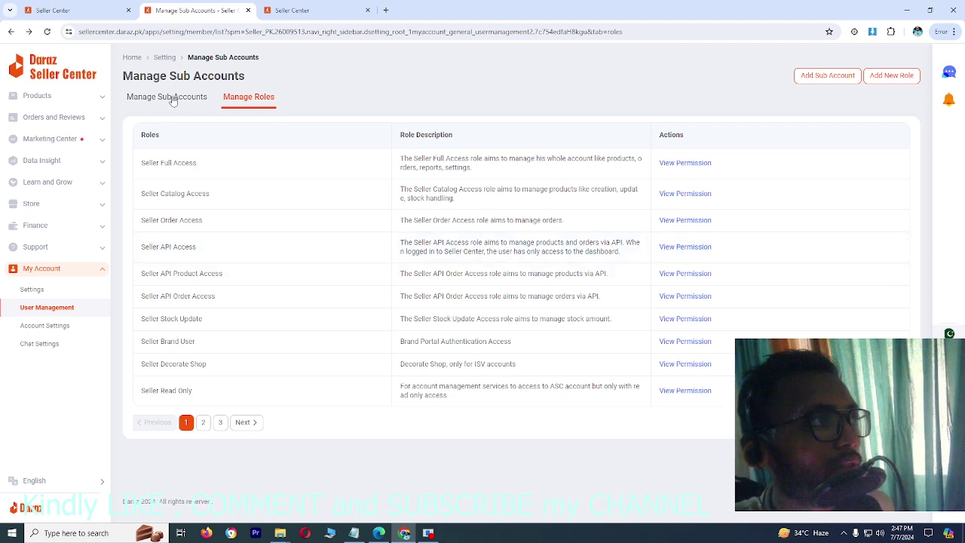
# - Reopen User Management, and open the account's Profile page to look through its business, finance, logistic, user management, chat and system settings
pyautogui.moveTo(875, 252)
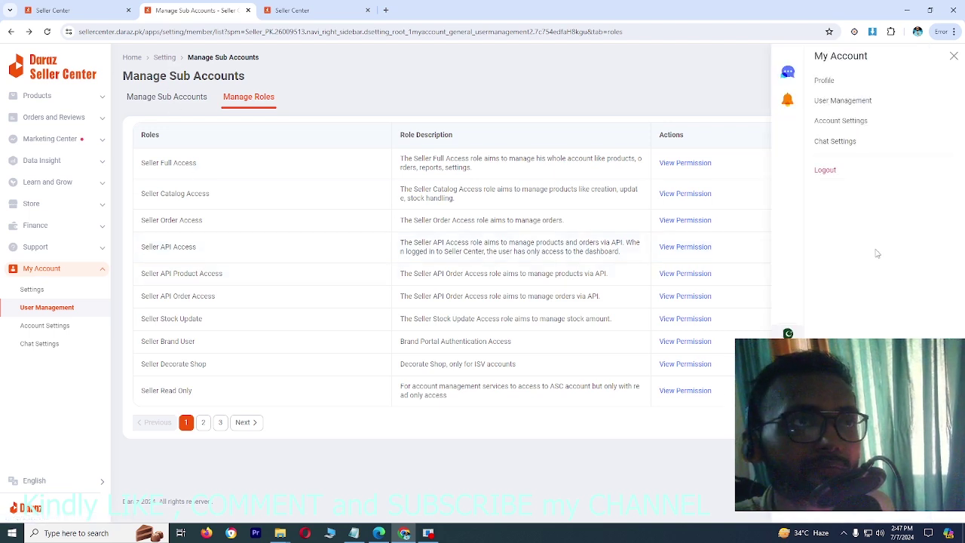
pyautogui.click(842, 104)
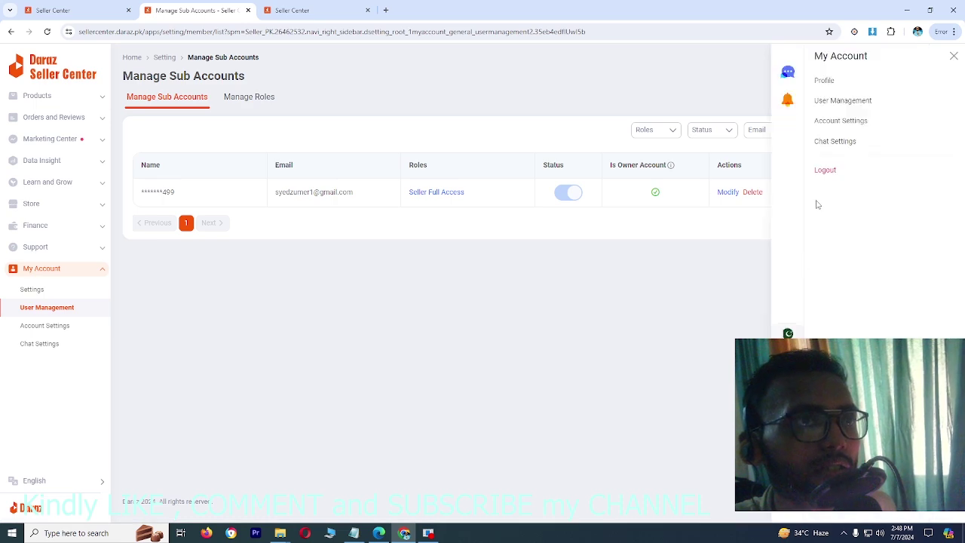
pyautogui.click(825, 80)
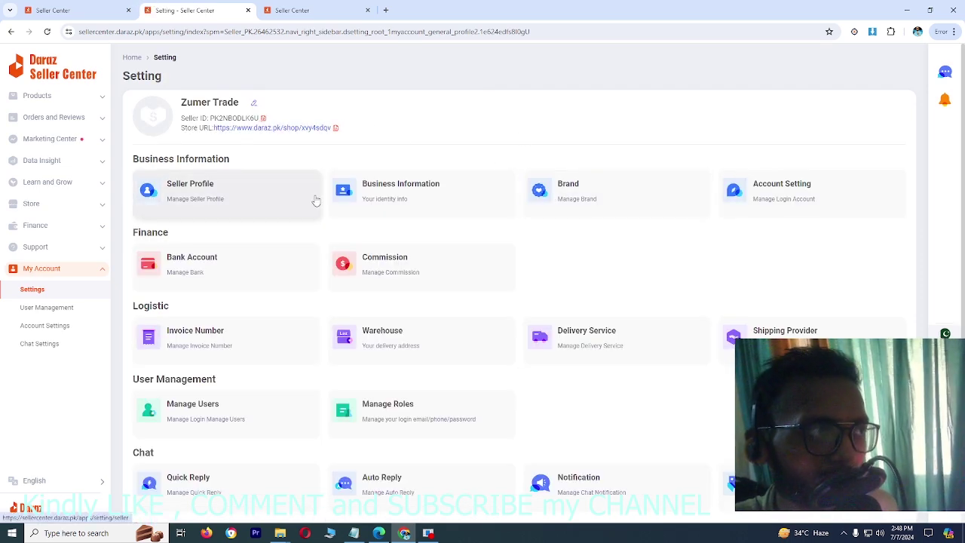
pyautogui.scroll(-1, 316, 199)
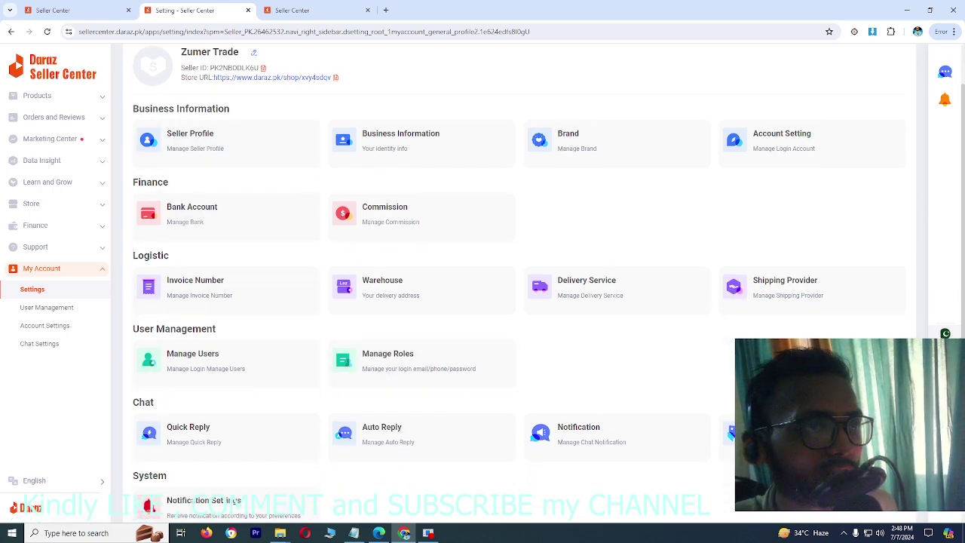
pyautogui.scroll(1, 519, 284)
pyautogui.scroll(-1, 518, 284)
pyautogui.scroll(-1, 519, 285)
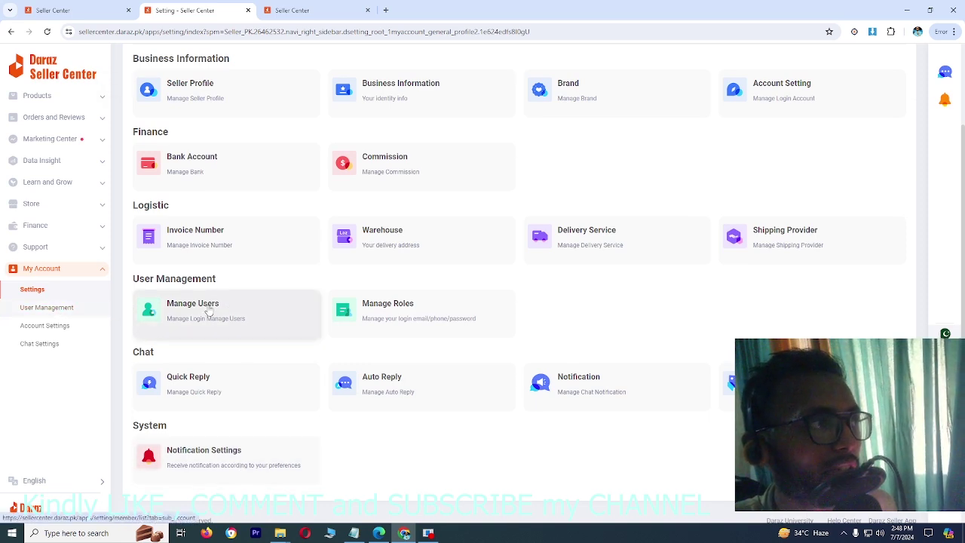
pyautogui.scroll(2, 339, 297)
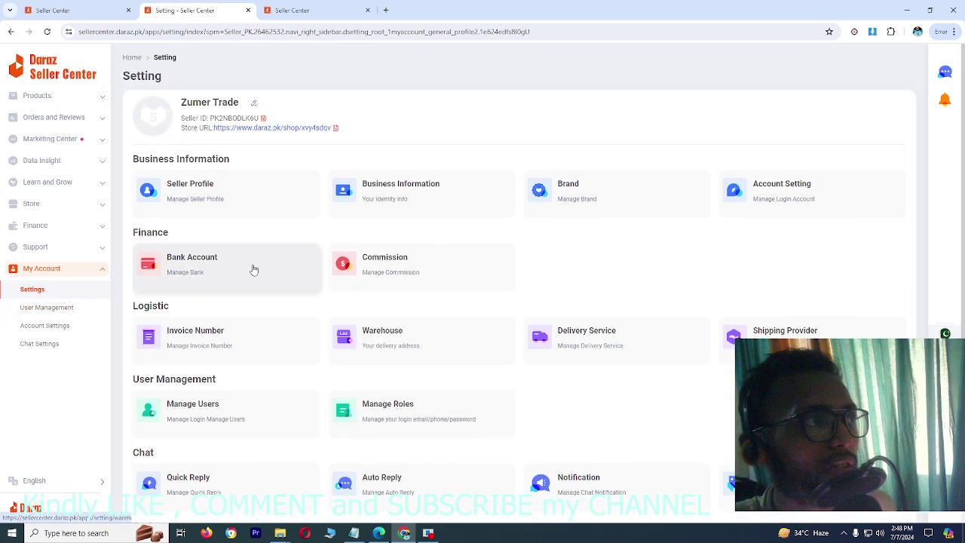